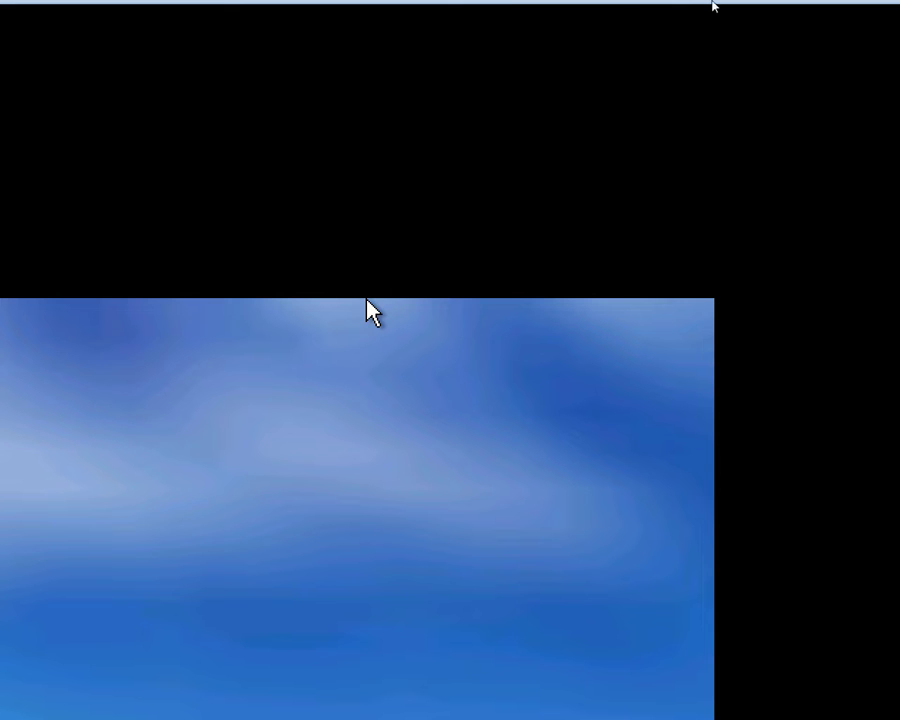
{"action": "mouse_move", "coordinate": [679, 5]}
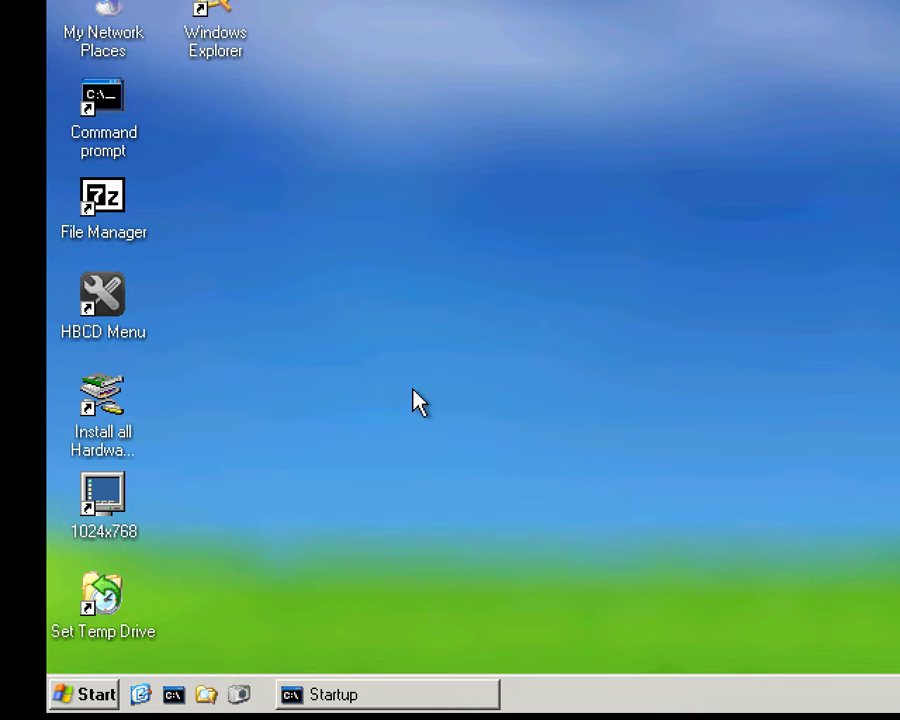
{"action": "right_click", "coordinate": [518, 308]}
{"action": "left_click", "coordinate": [580, 348]}
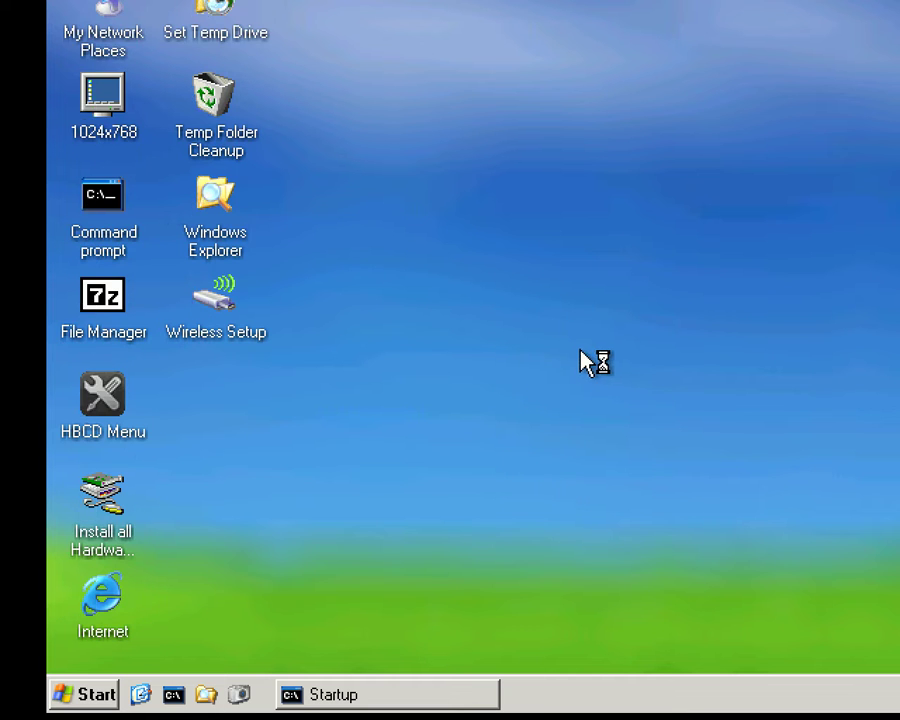
{"action": "right_click", "coordinate": [549, 368]}
{"action": "left_click", "coordinate": [612, 404]}
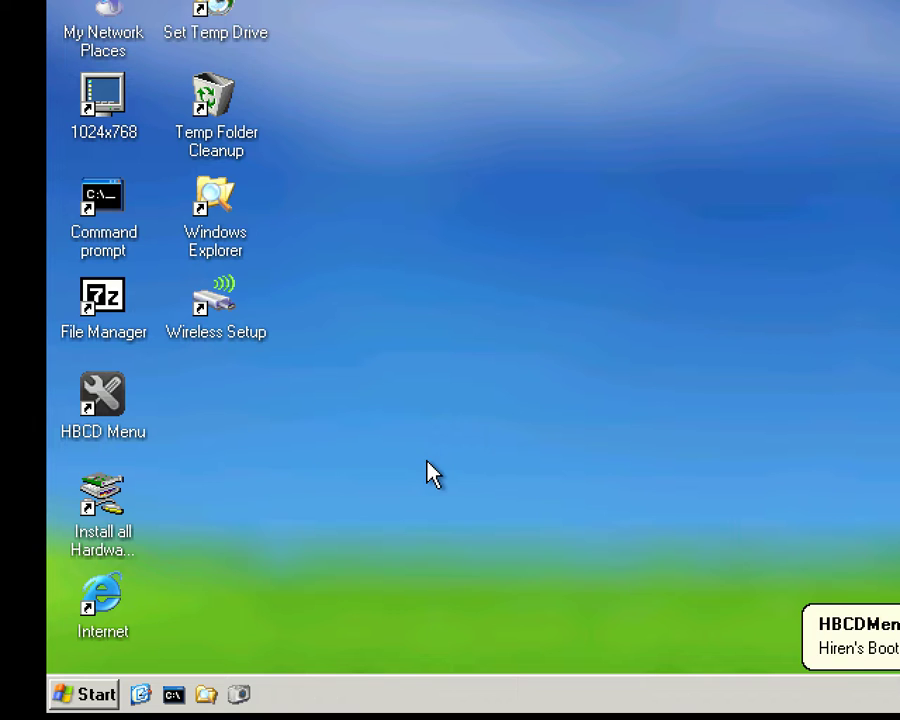
{"action": "right_click", "coordinate": [362, 470]}
{"action": "left_click", "coordinate": [440, 508]}
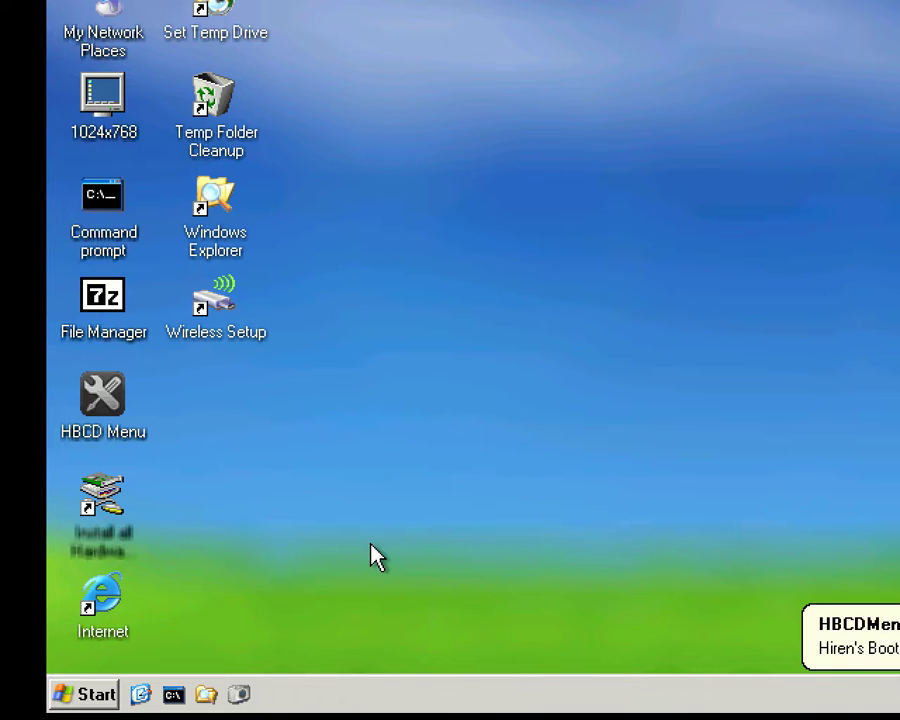
Step: Launch Ghost32 from the Backup programs of the HBCD Menu launcher and dismiss the About Symantec Ghost notice
{"action": "double_click", "coordinate": [116, 420]}
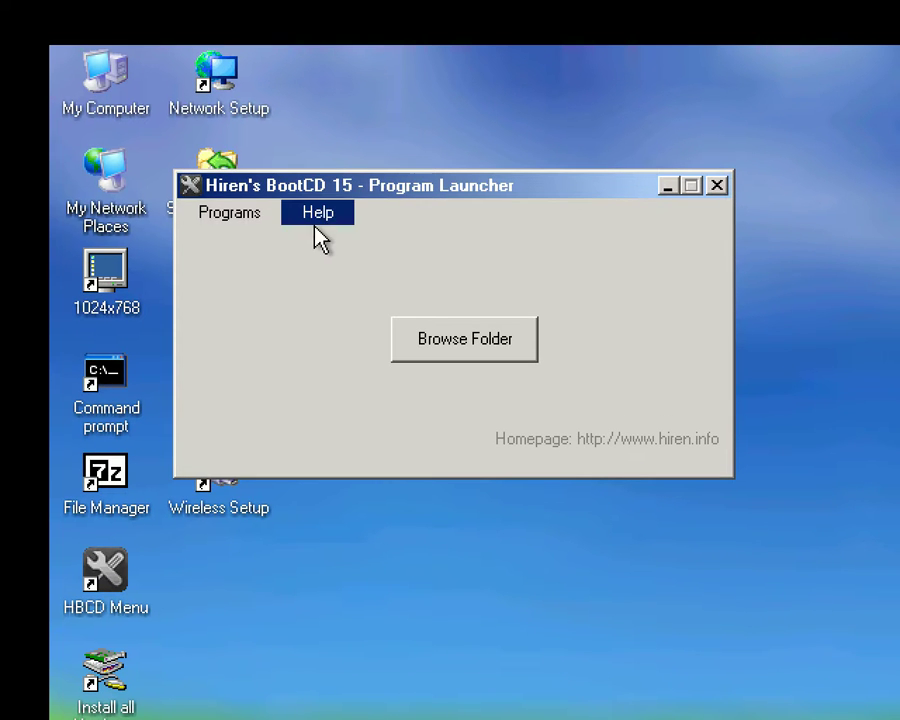
{"action": "left_click_drag", "start_coordinate": [372, 188], "coordinate": [418, 294]}
{"action": "left_click", "coordinate": [303, 318]}
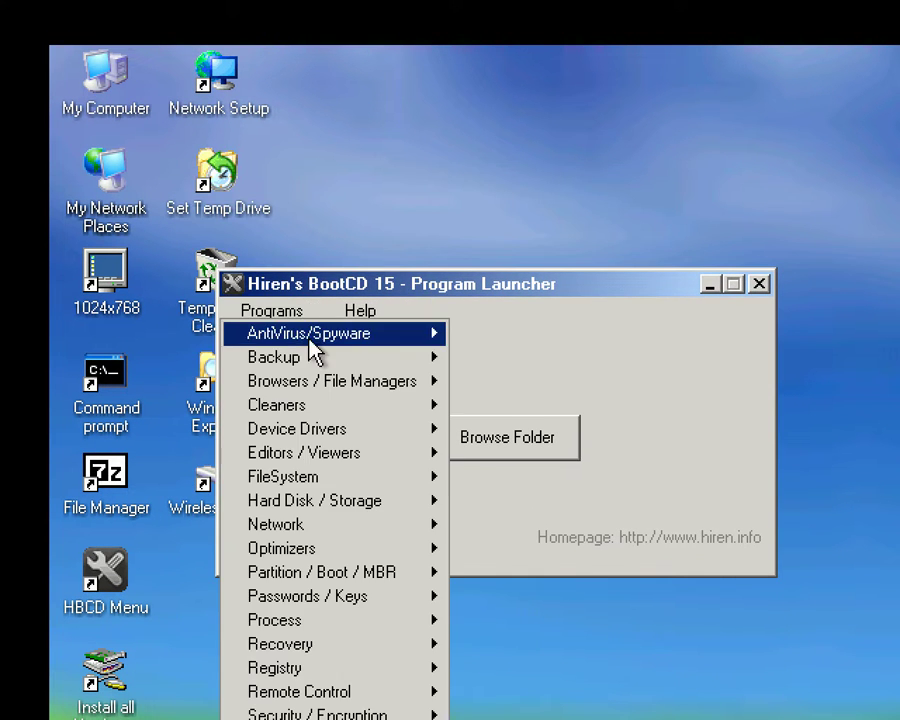
{"action": "mouse_move", "coordinate": [332, 367]}
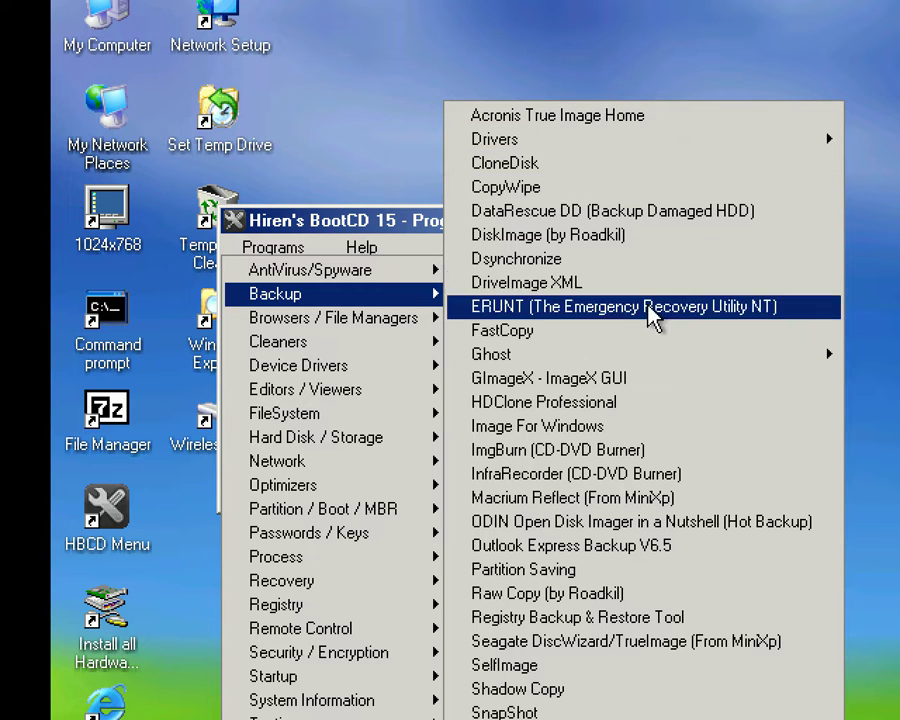
{"action": "mouse_move", "coordinate": [639, 358]}
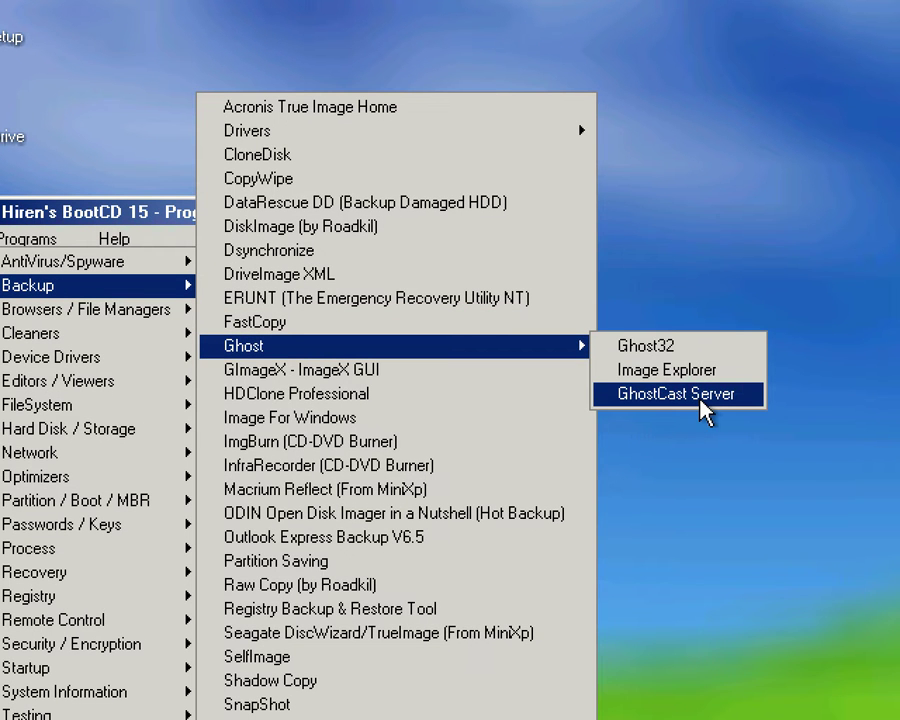
{"action": "left_click", "coordinate": [683, 348]}
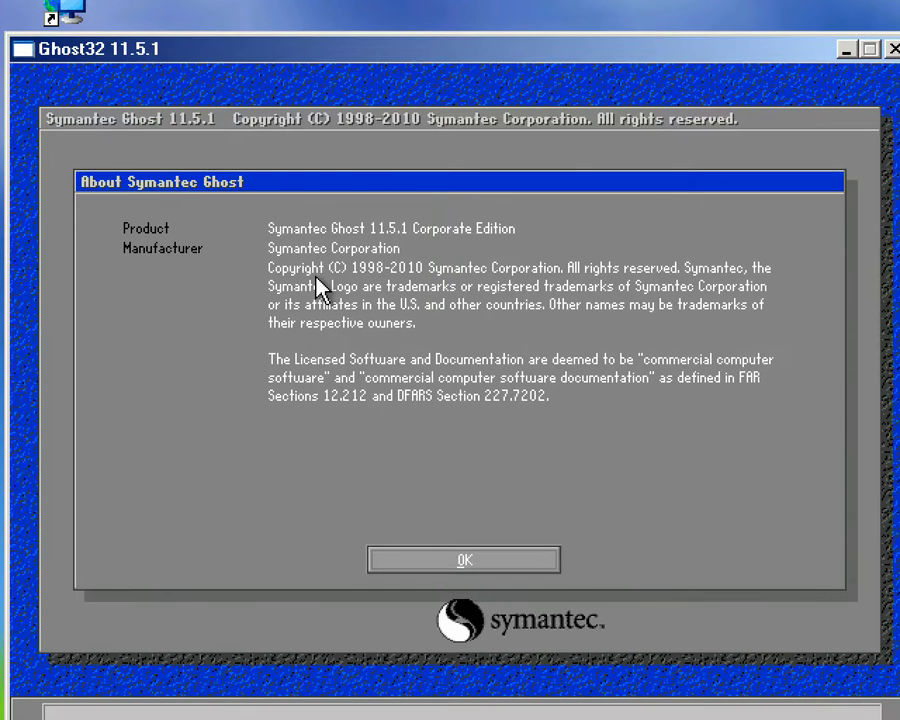
{"action": "left_click", "coordinate": [486, 568]}
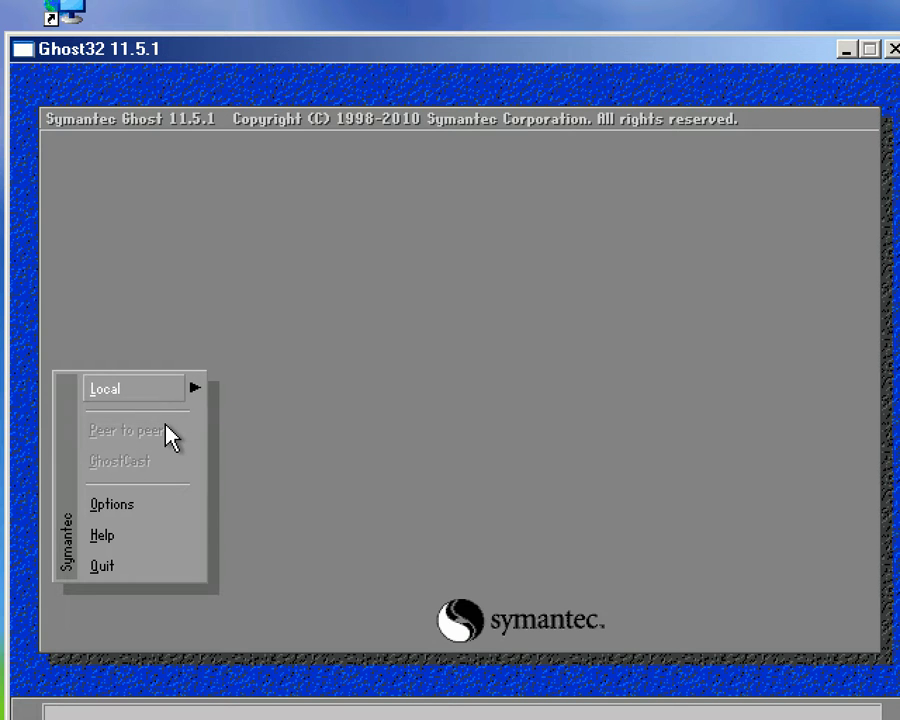
Step: Examine which local Disk and Partition imaging operations Ghost offers
{"action": "mouse_move", "coordinate": [148, 396]}
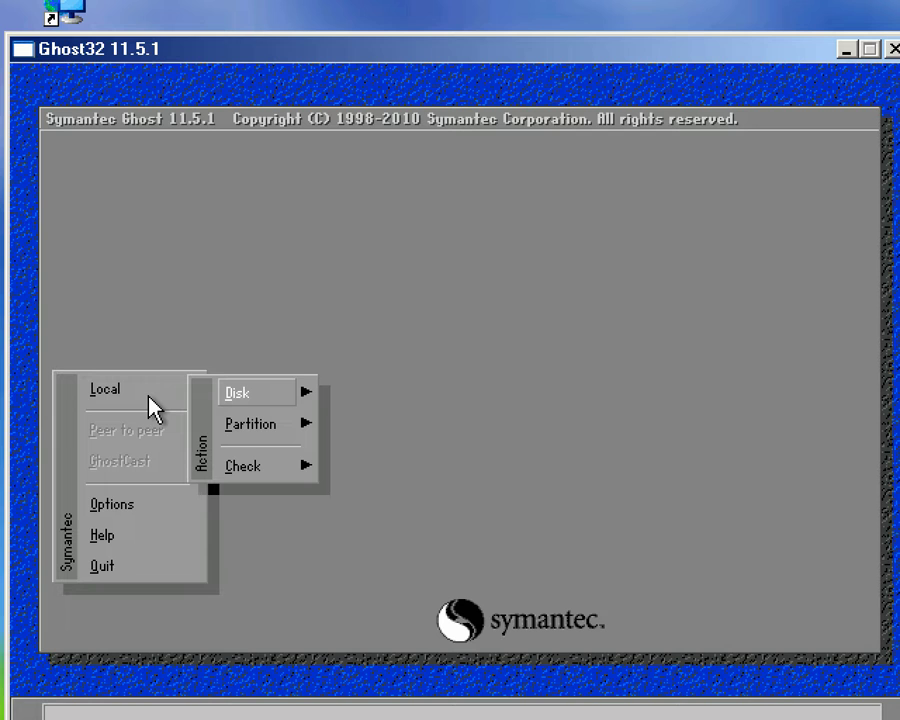
{"action": "key", "text": "Escape"}
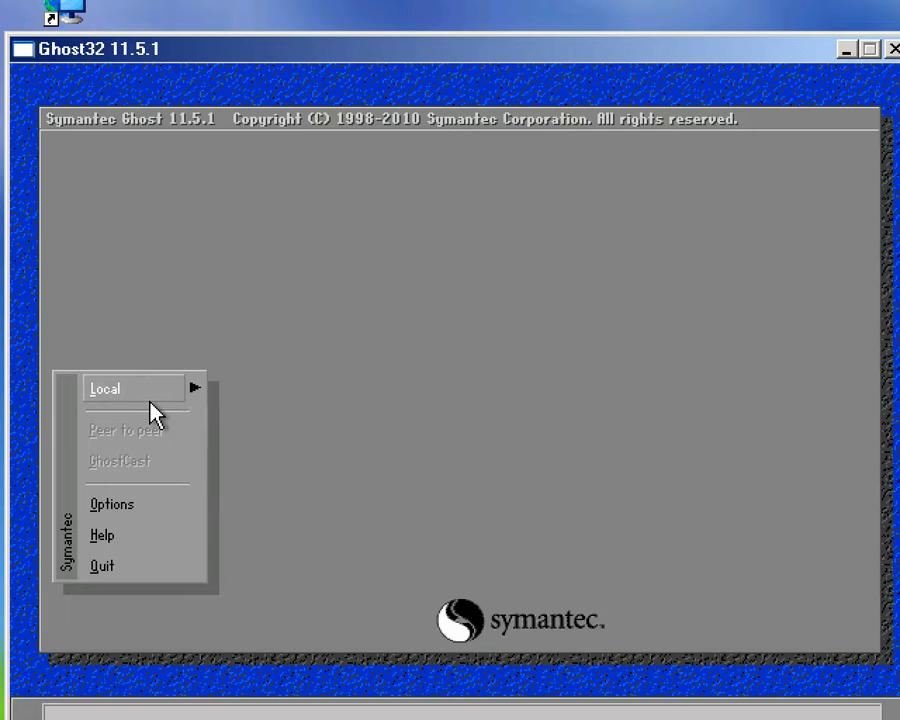
{"action": "left_click", "coordinate": [159, 407]}
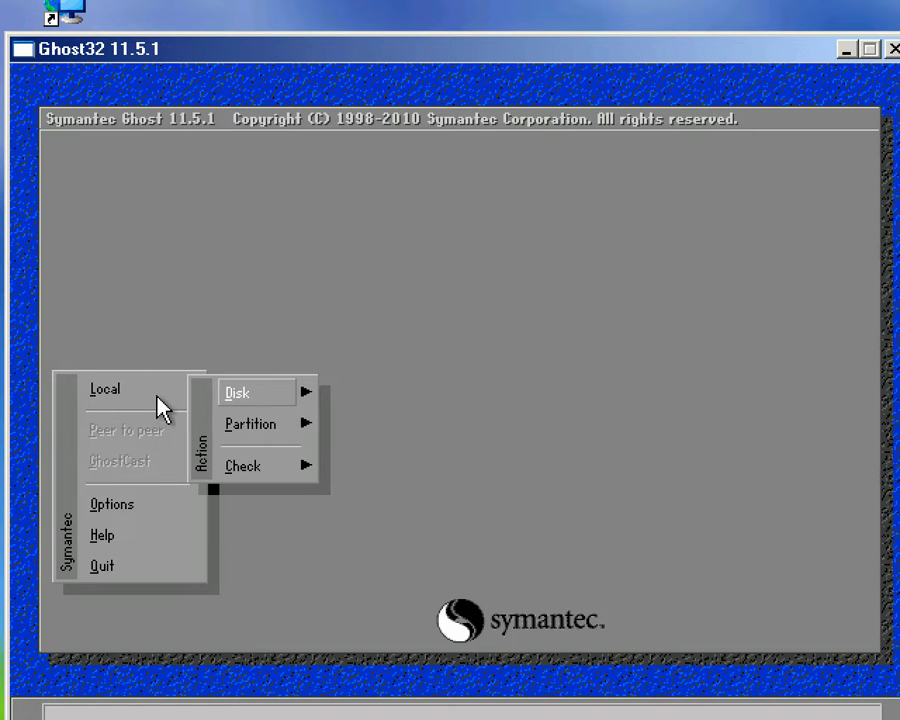
{"action": "left_click", "coordinate": [264, 399]}
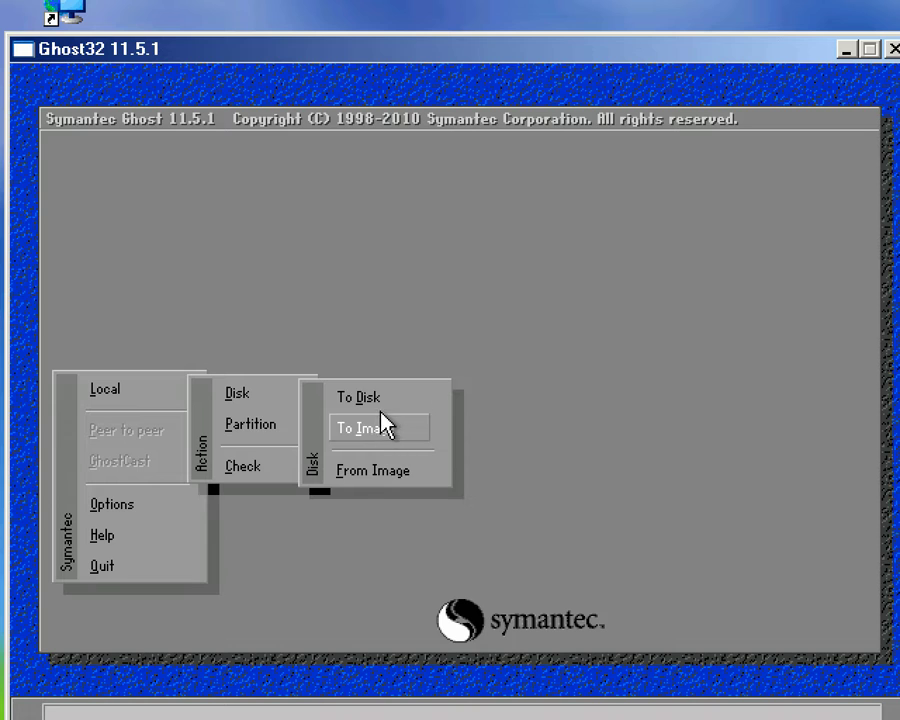
{"action": "mouse_move", "coordinate": [277, 398]}
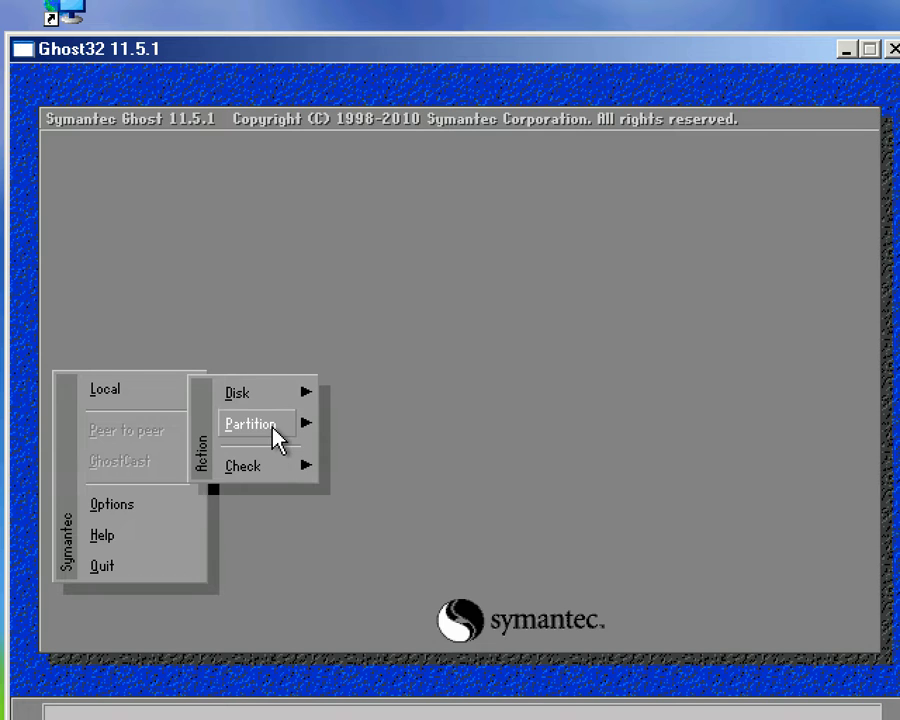
{"action": "mouse_move", "coordinate": [273, 428]}
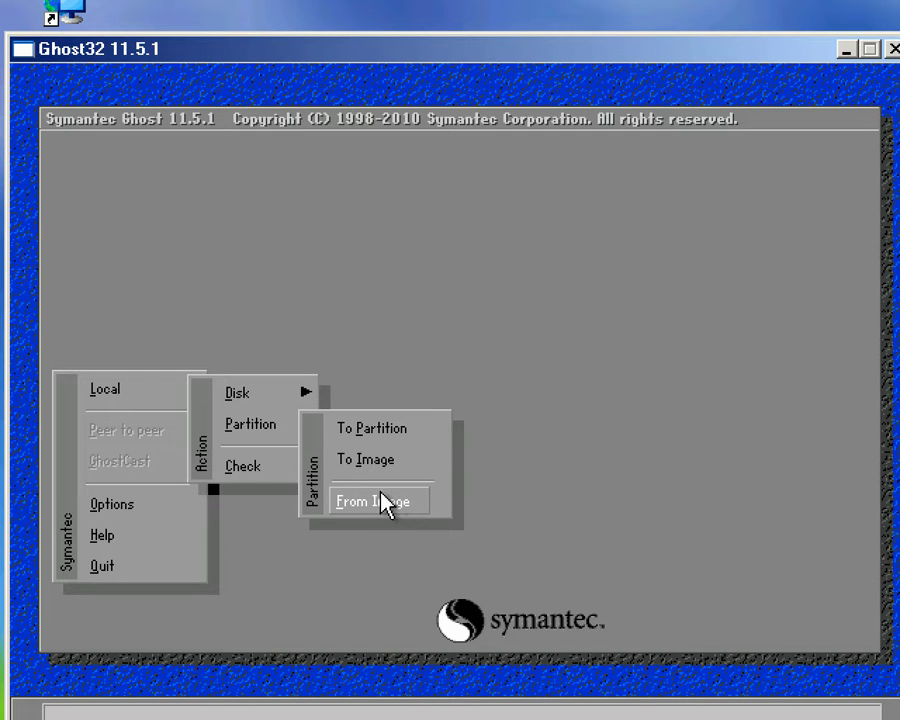
{"action": "left_click", "coordinate": [249, 400]}
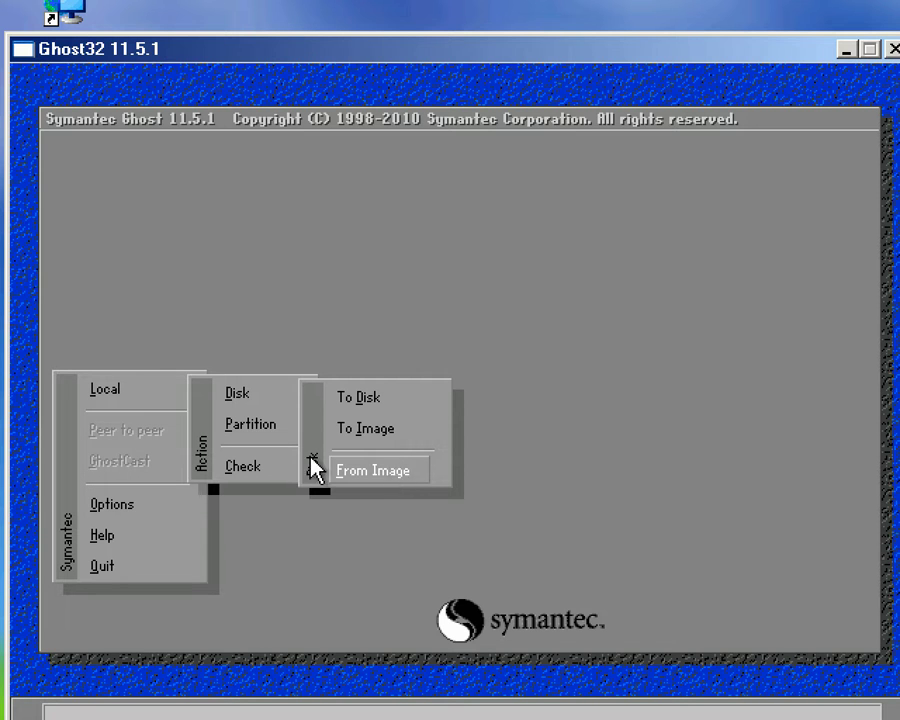
{"action": "left_click", "coordinate": [229, 426]}
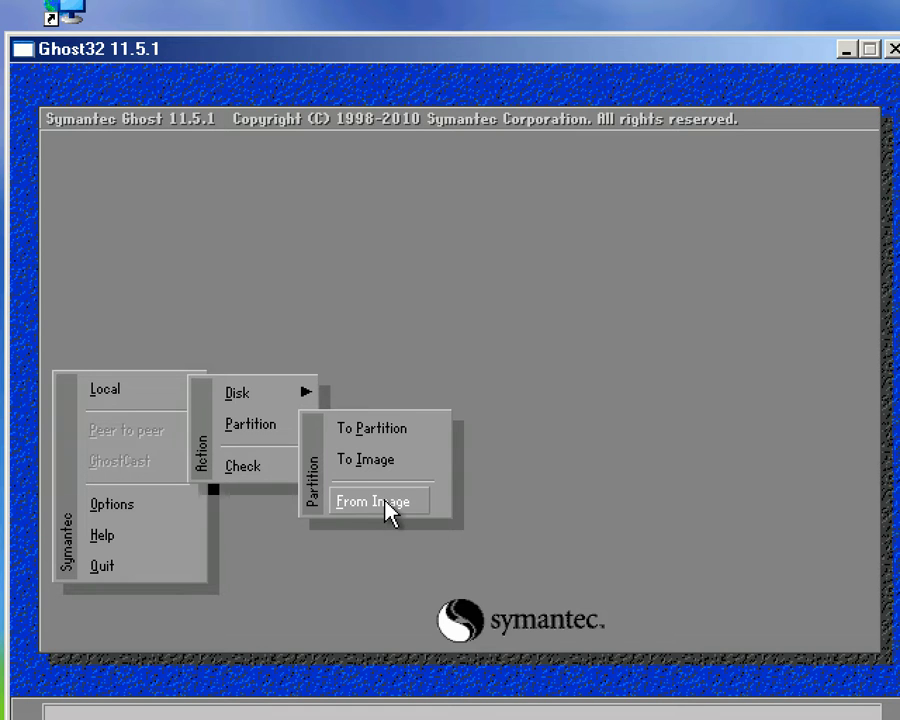
Step: Start a local partition-to-image backup with drive 1, the VMware Virtual IDE hard drive, as the source
{"action": "left_click", "coordinate": [264, 432]}
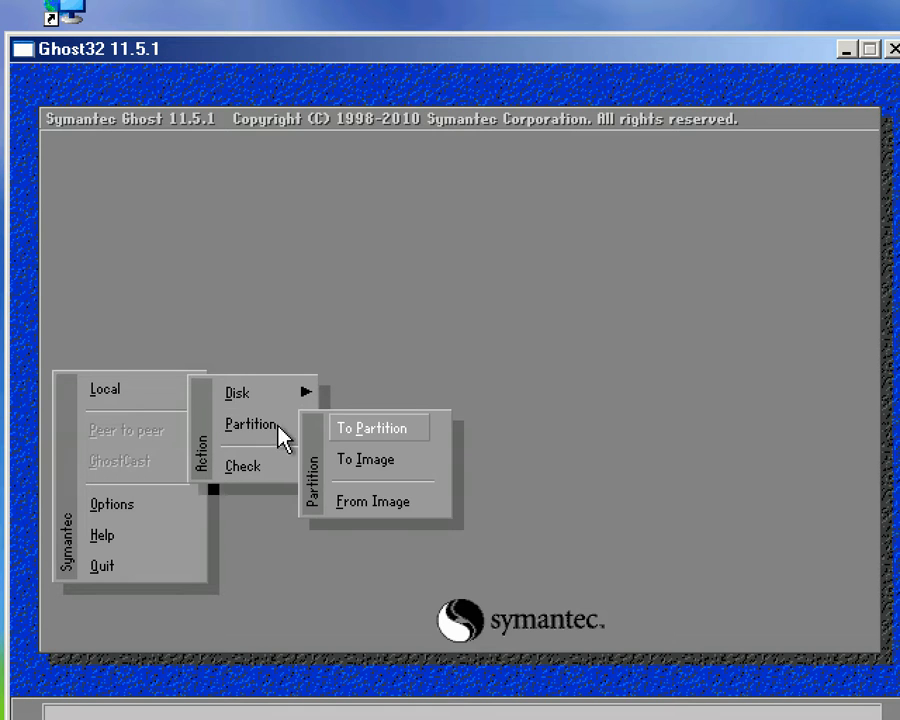
{"action": "left_click", "coordinate": [402, 470]}
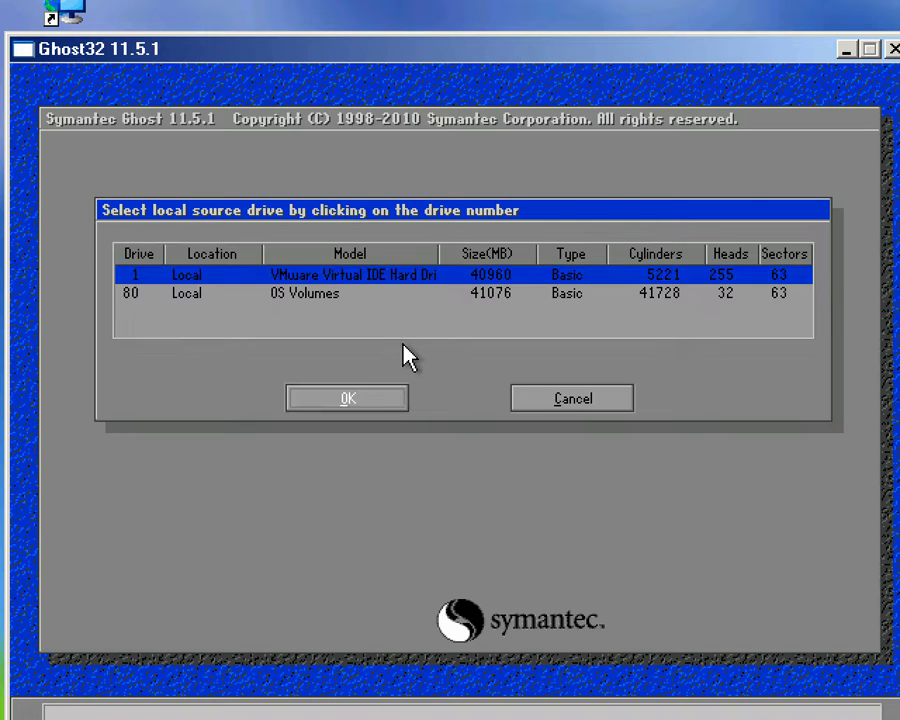
{"action": "key", "text": "Up"}
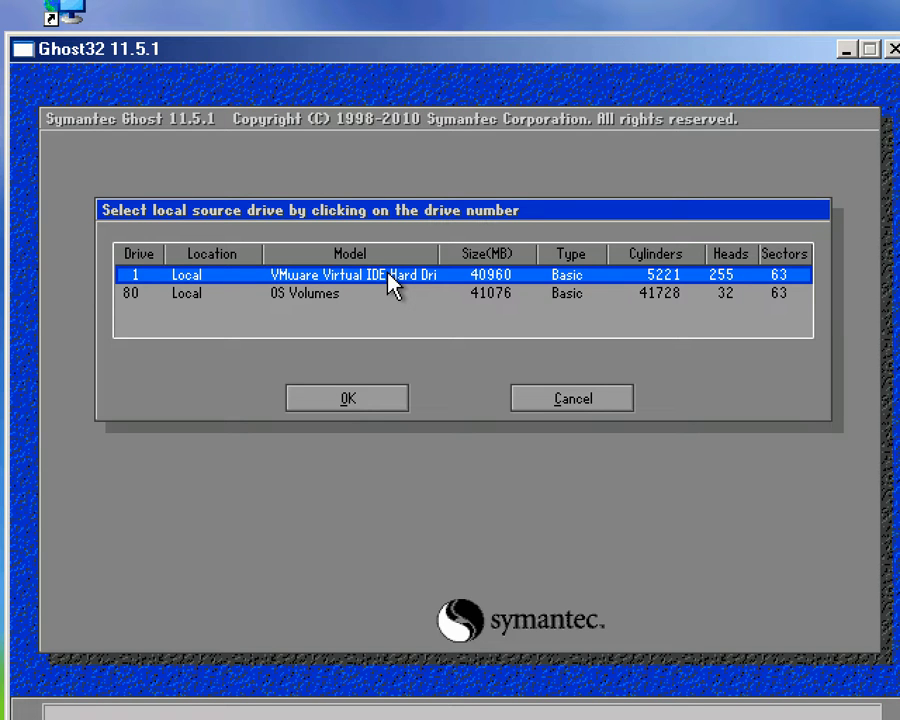
{"action": "left_click", "coordinate": [378, 403]}
{"action": "left_click", "coordinate": [378, 405]}
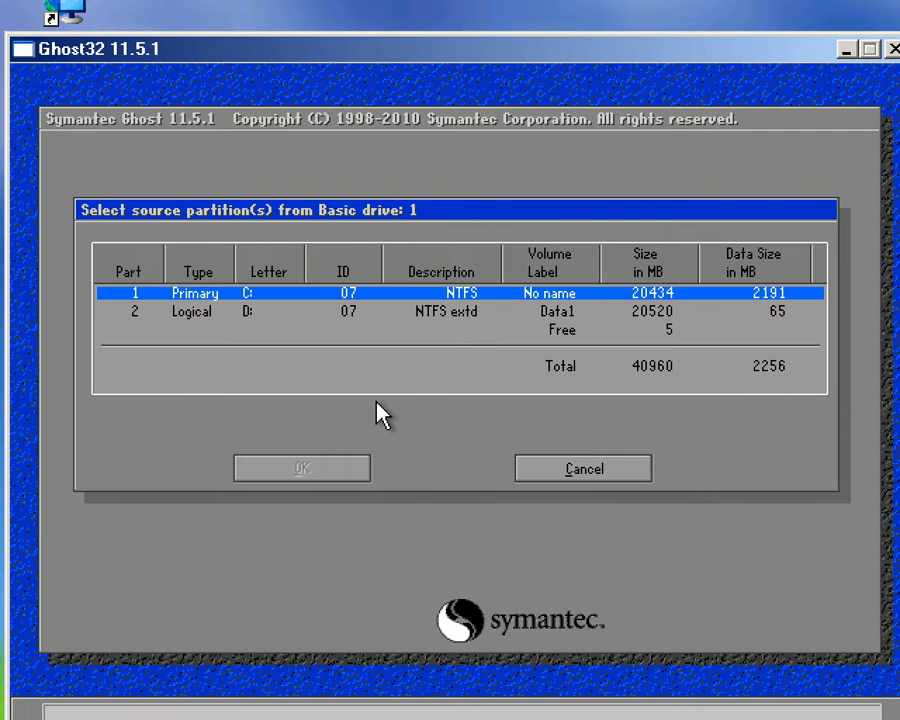
Step: Select only the primary C: partition as the source partition and confirm it
{"action": "left_click", "coordinate": [396, 299]}
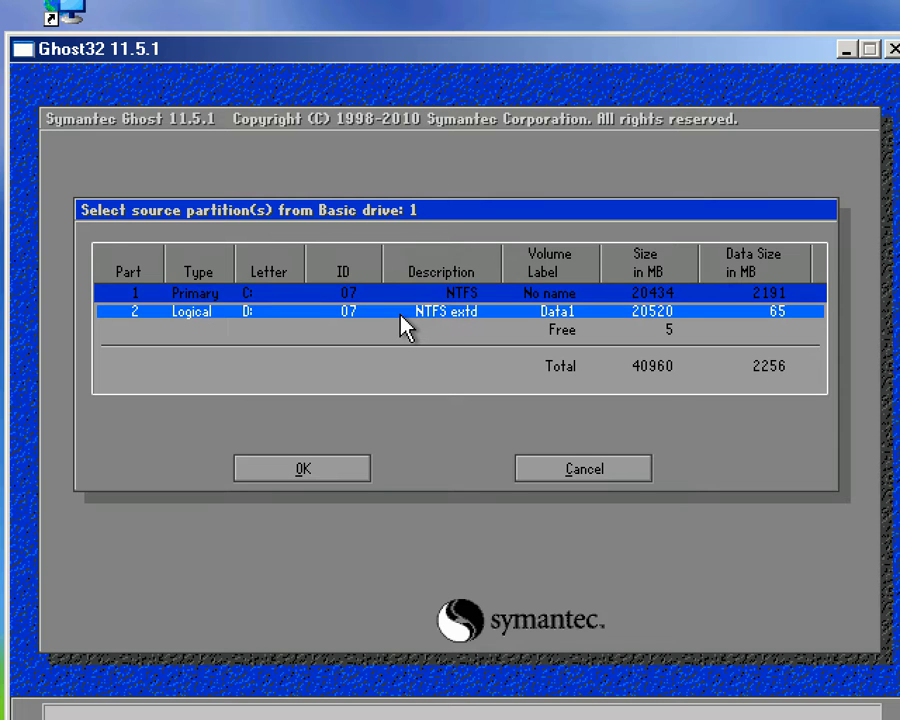
{"action": "left_click", "coordinate": [413, 300]}
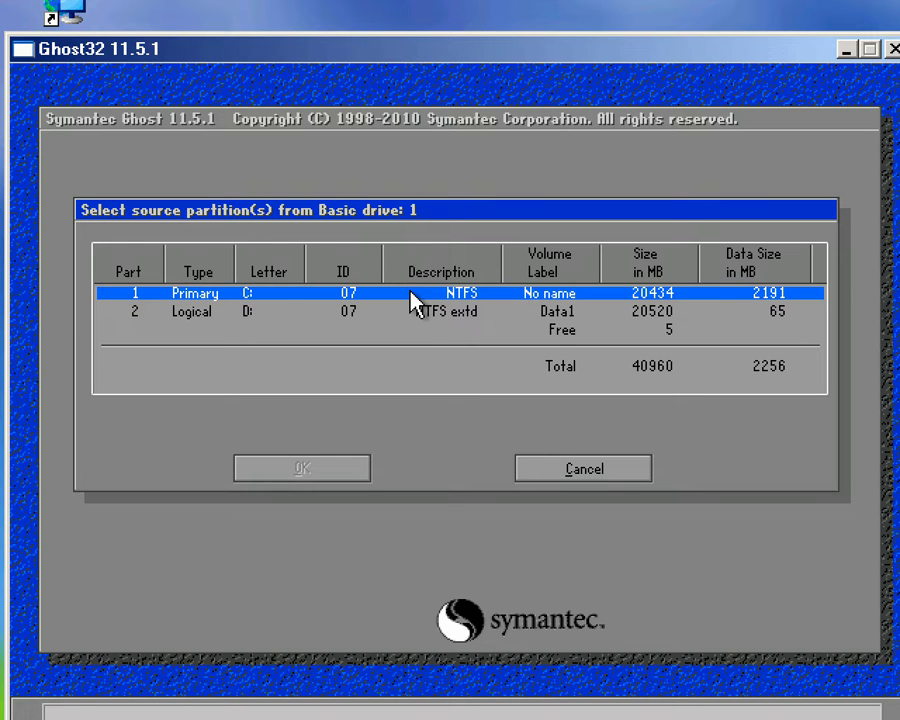
{"action": "left_click", "coordinate": [417, 300]}
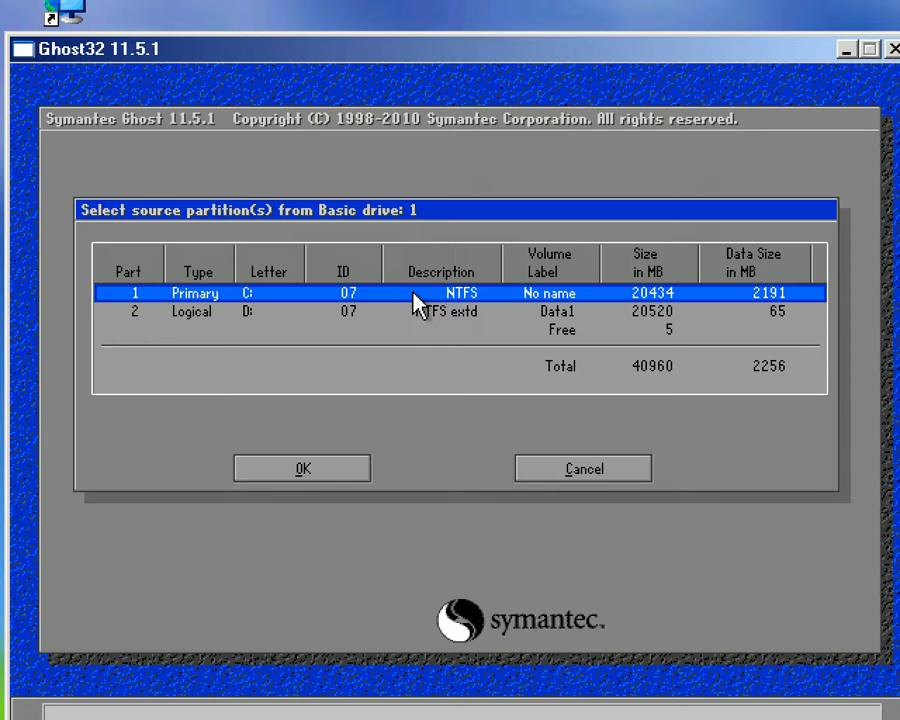
{"action": "left_click", "coordinate": [336, 485]}
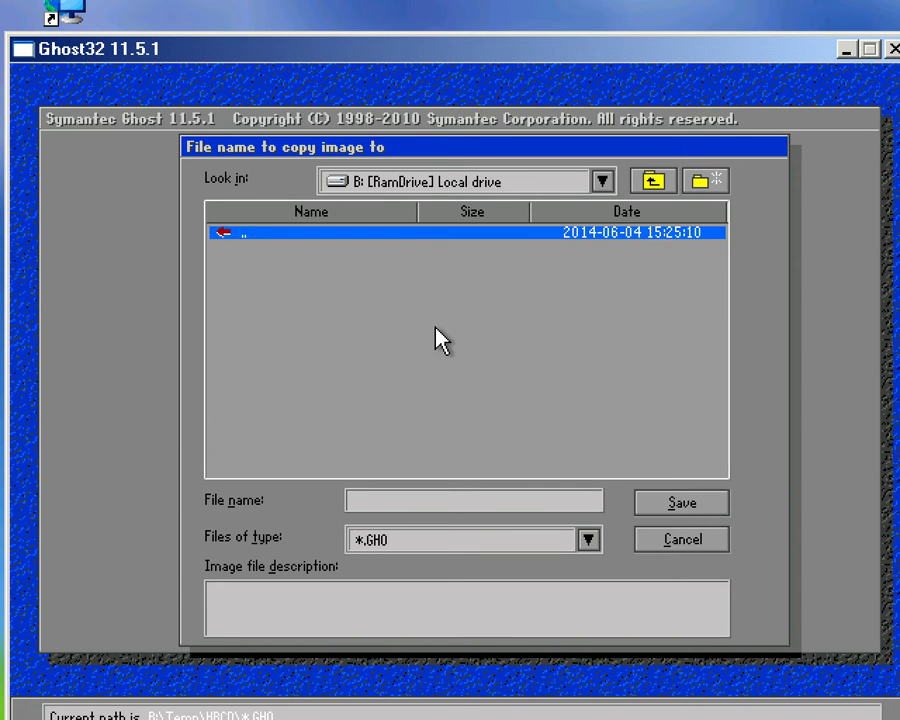
Step: Set the image file's destination to the D: 1.2: [Data1] NTFS drive
{"action": "left_click", "coordinate": [530, 500]}
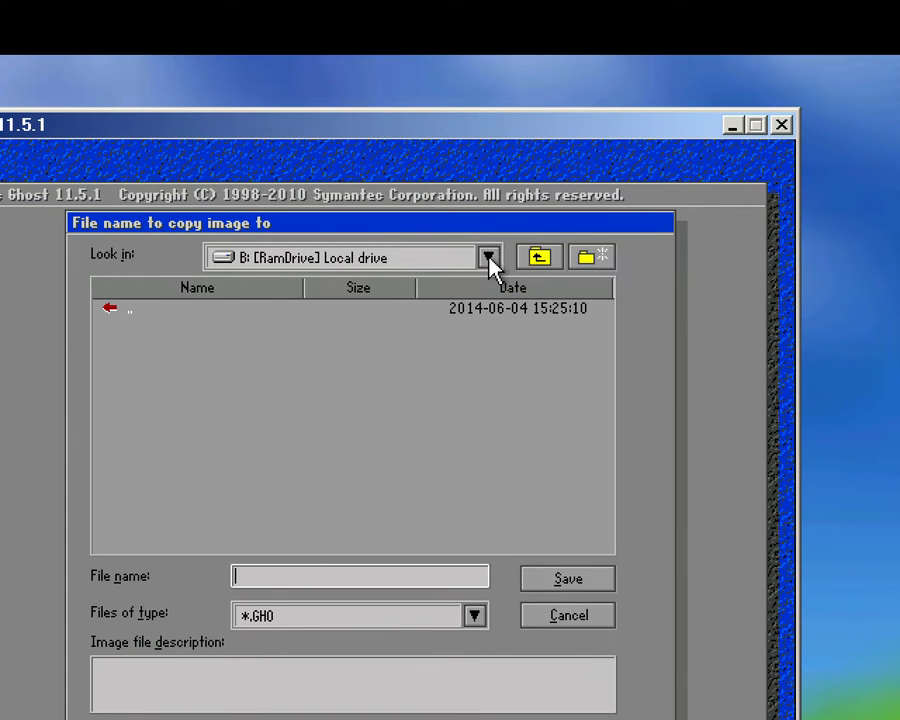
{"action": "left_click", "coordinate": [488, 257]}
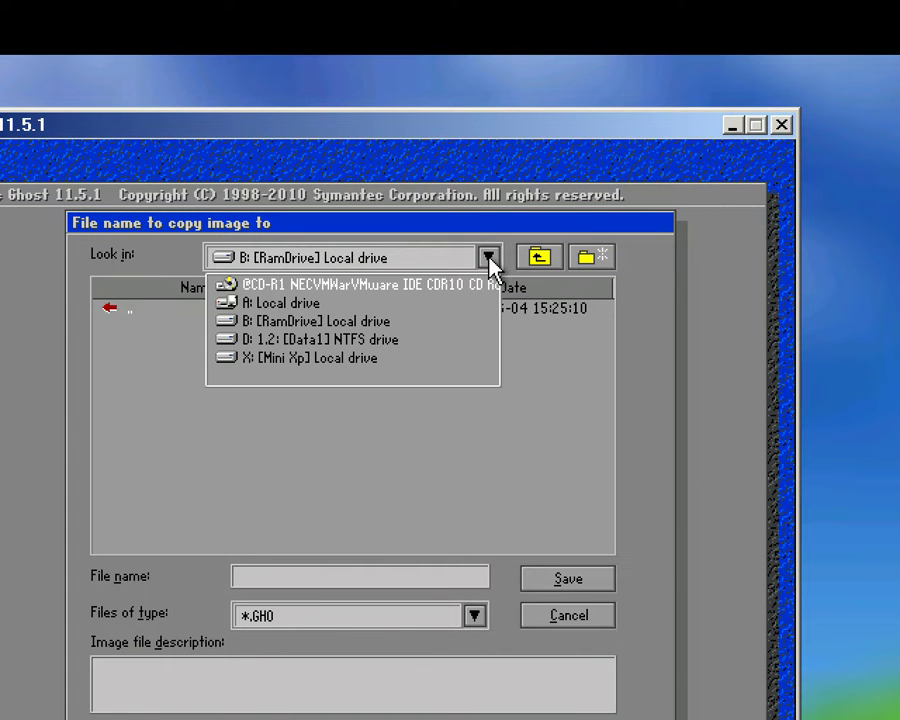
{"action": "left_click", "coordinate": [311, 341]}
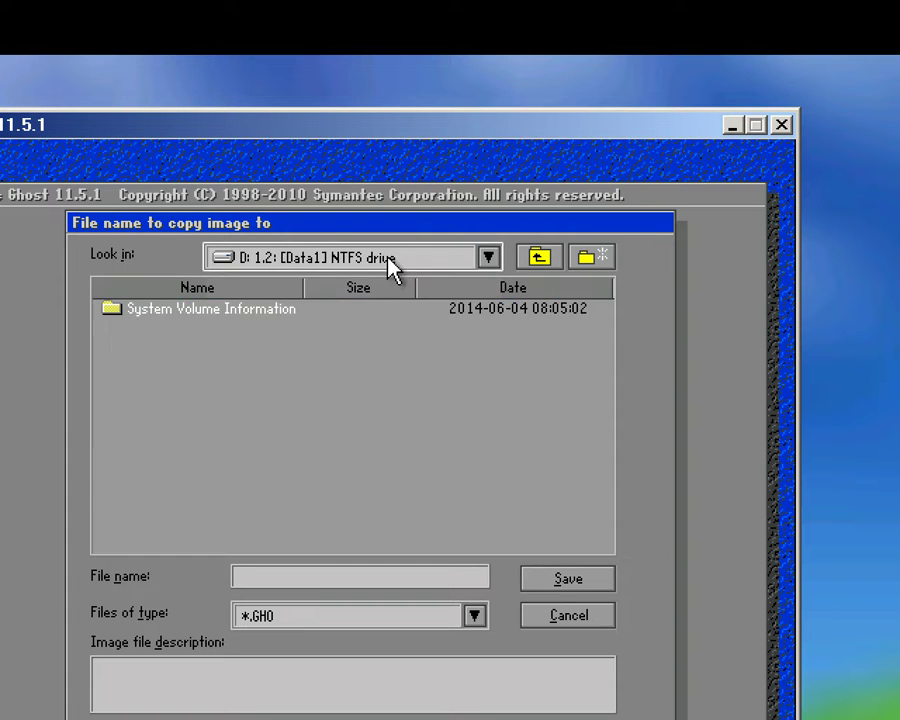
Step: Name the image file OS and choose *.GHO as its file type
{"action": "left_click", "coordinate": [250, 584]}
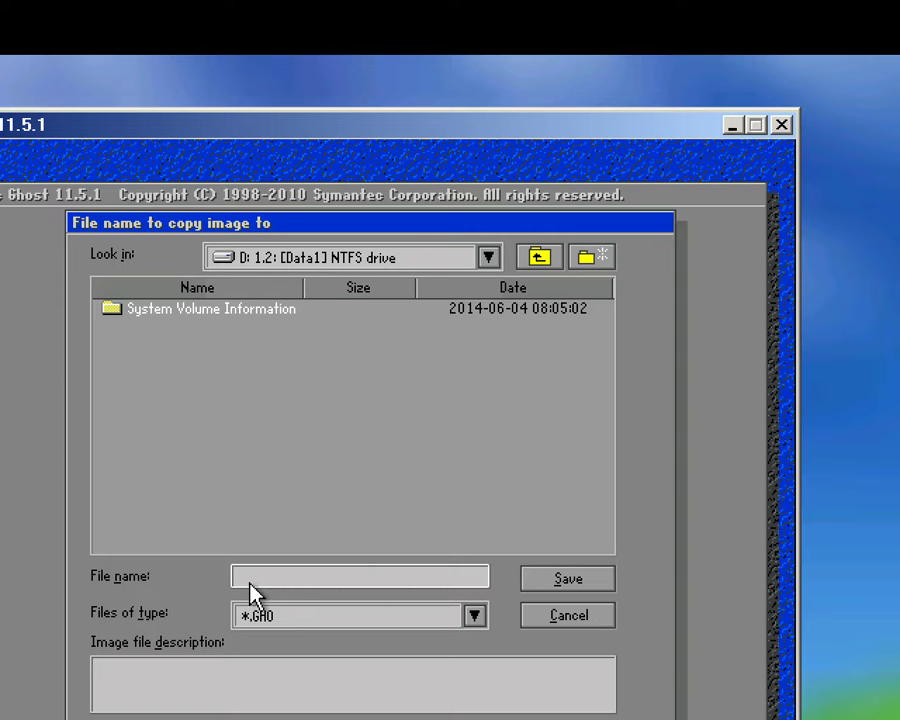
{"action": "type", "text": "S"}
{"action": "key", "text": "BackSpace"}
{"action": "type", "text": "OS"}
{"action": "left_click", "coordinate": [474, 617]}
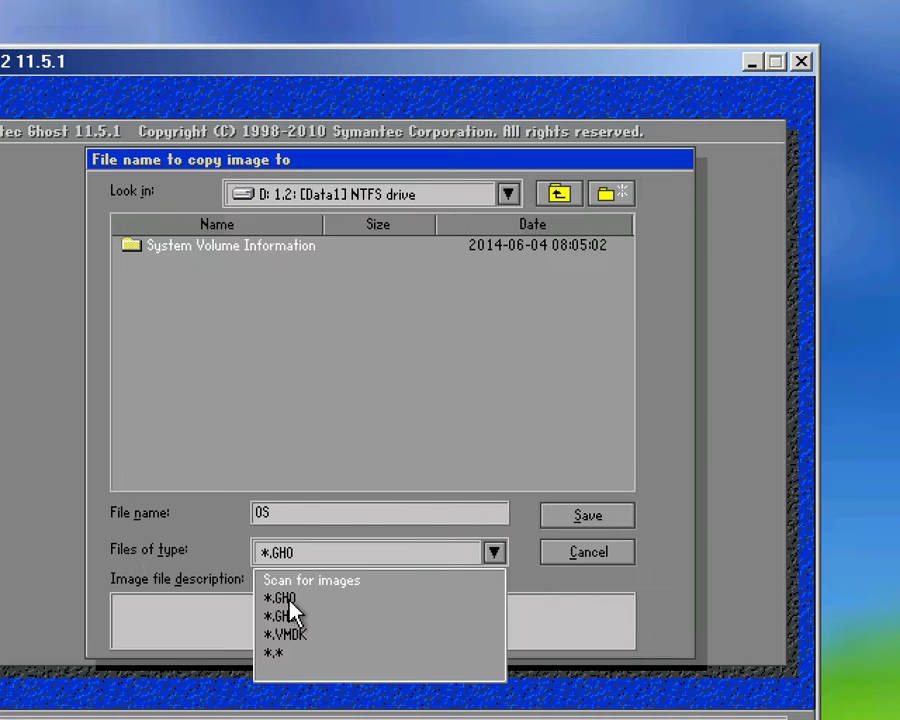
{"action": "left_click", "coordinate": [289, 601]}
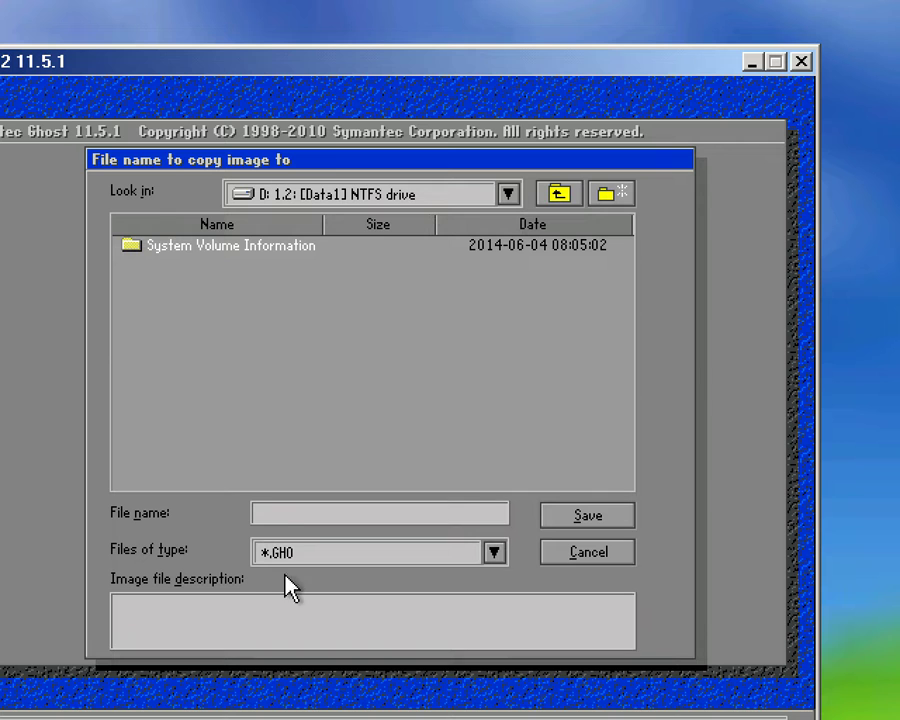
Step: Name the image file OSXP and save it to the chosen drive
{"action": "left_click", "coordinate": [292, 515]}
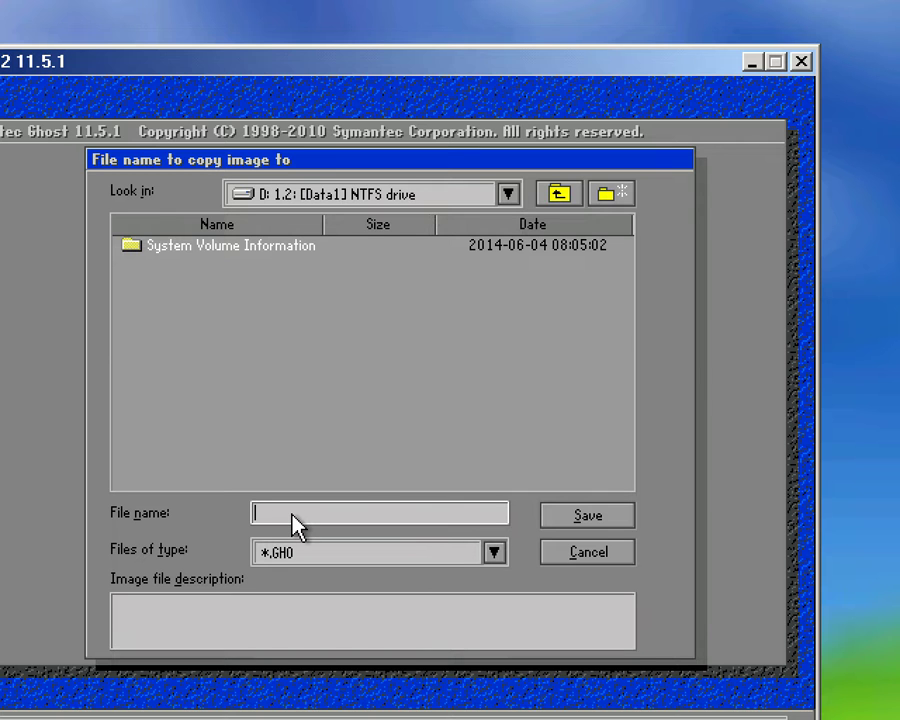
{"action": "type", "text": "S"}
{"action": "key", "text": "BackSpace"}
{"action": "type", "text": "OSXP"}
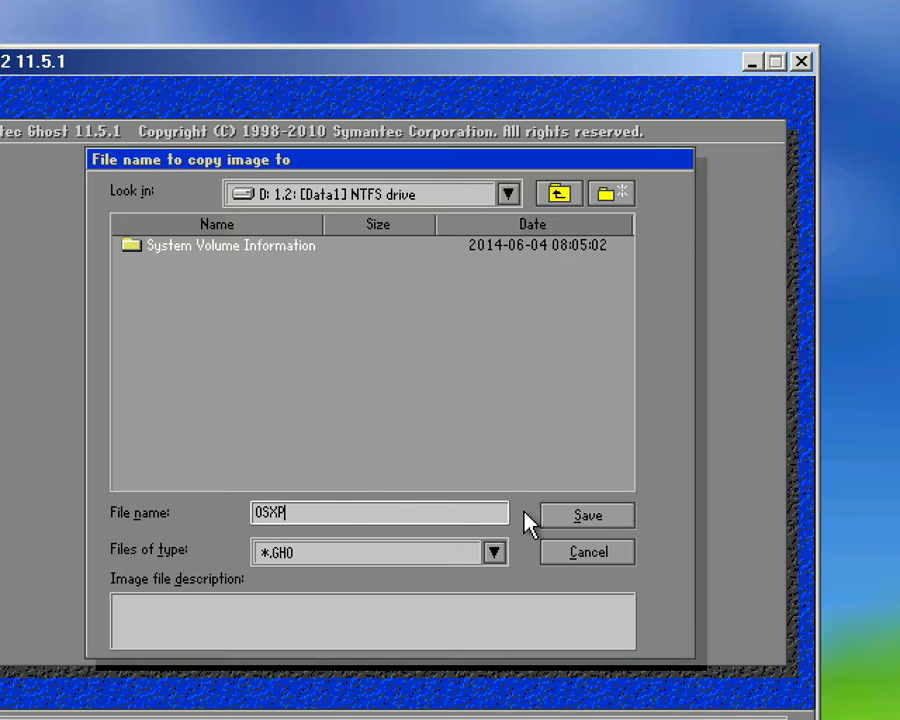
{"action": "left_click", "coordinate": [600, 513]}
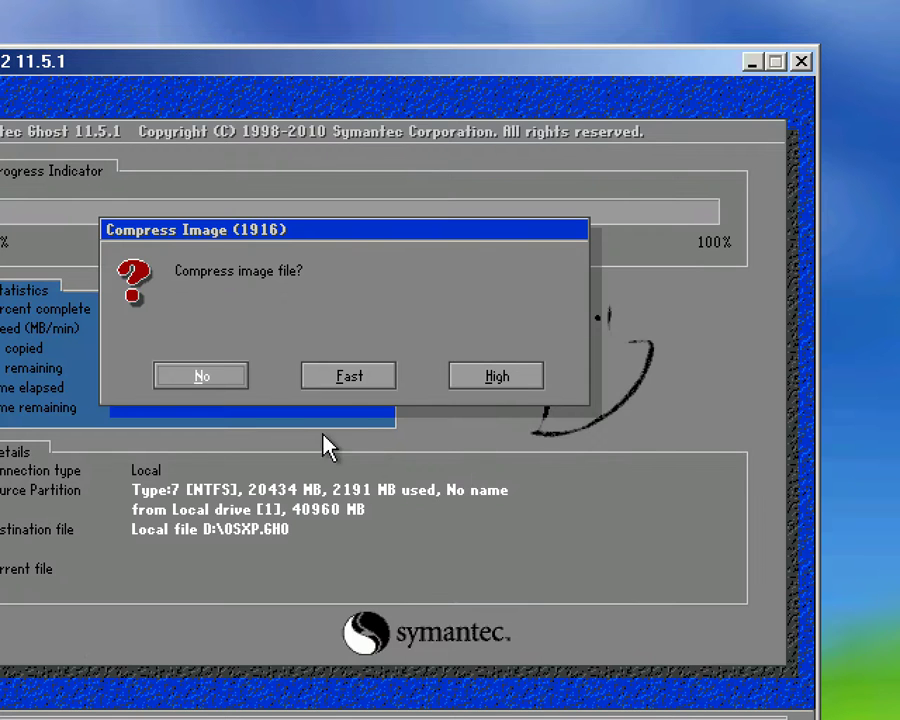
Step: Choose Fast compression for the OSXP.GHO image and start creating the partition image
{"action": "left_click", "coordinate": [338, 381]}
{"action": "left_click", "coordinate": [211, 382]}
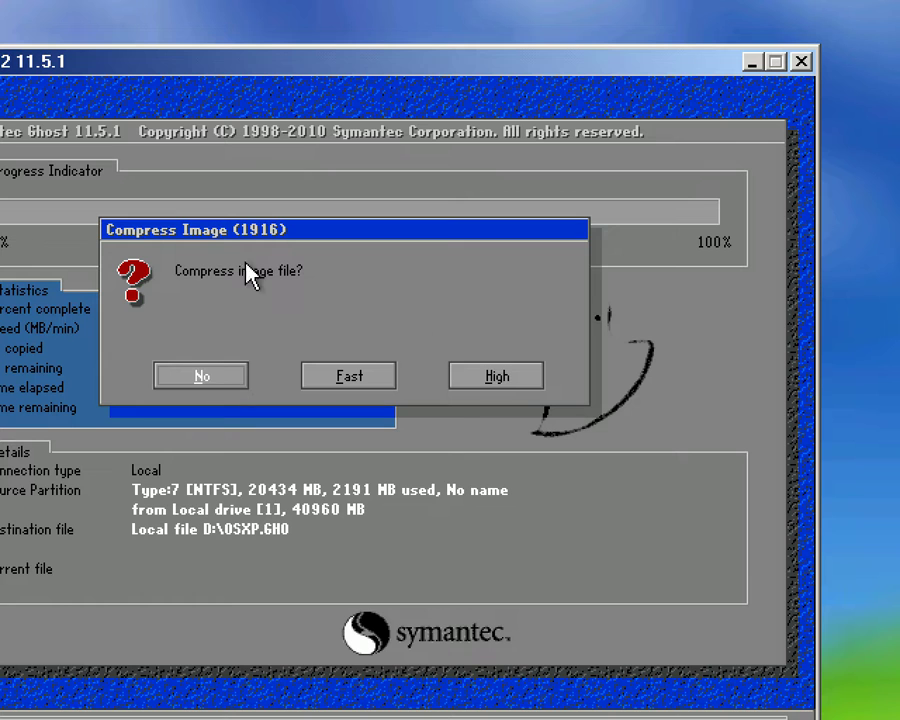
{"action": "left_click", "coordinate": [503, 387]}
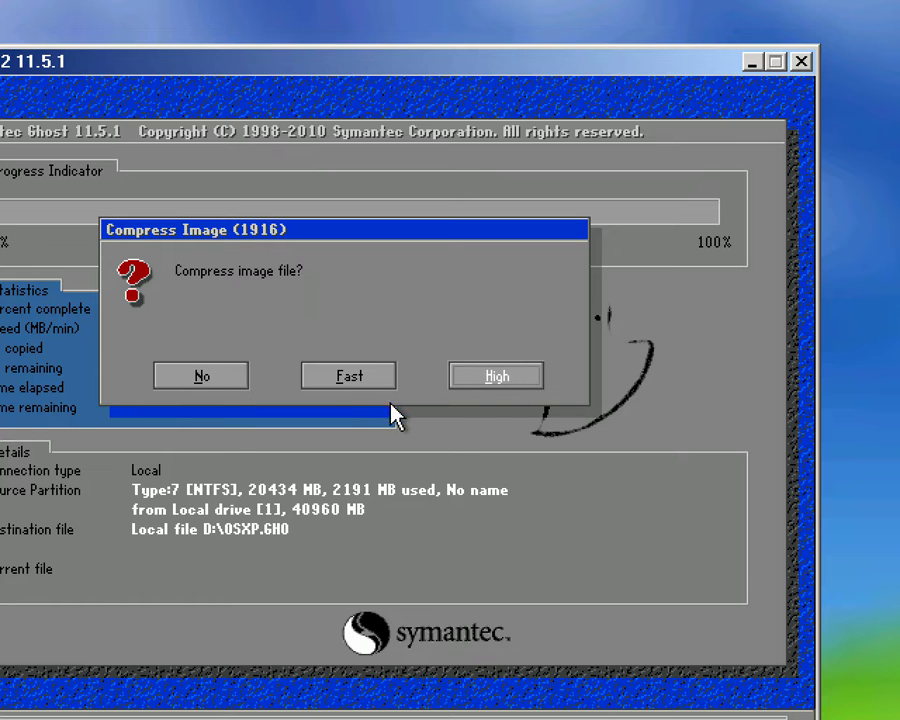
{"action": "left_click", "coordinate": [355, 386]}
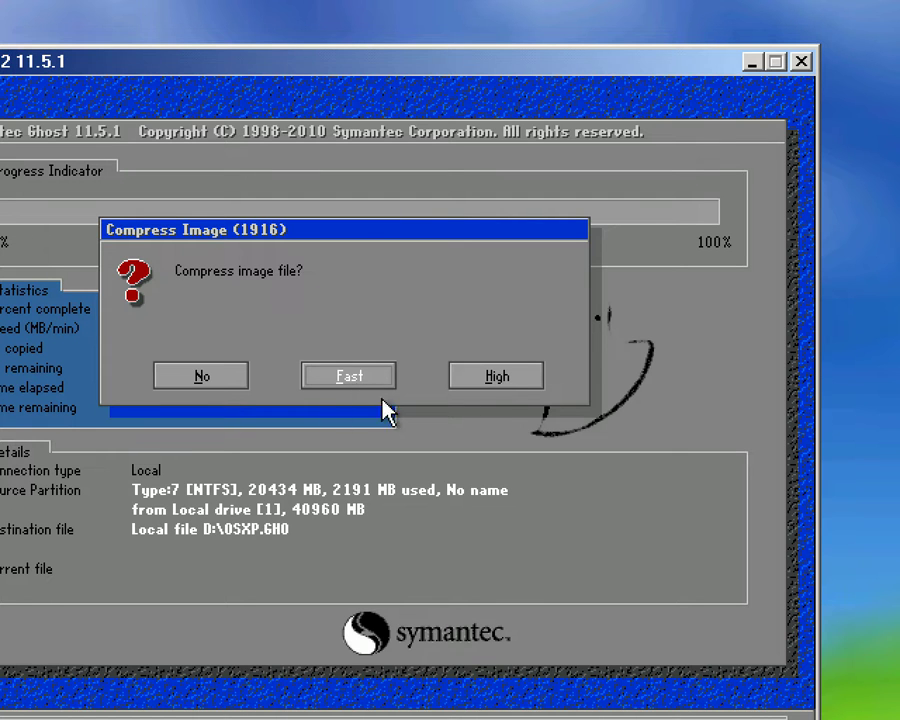
{"action": "left_click", "coordinate": [496, 384]}
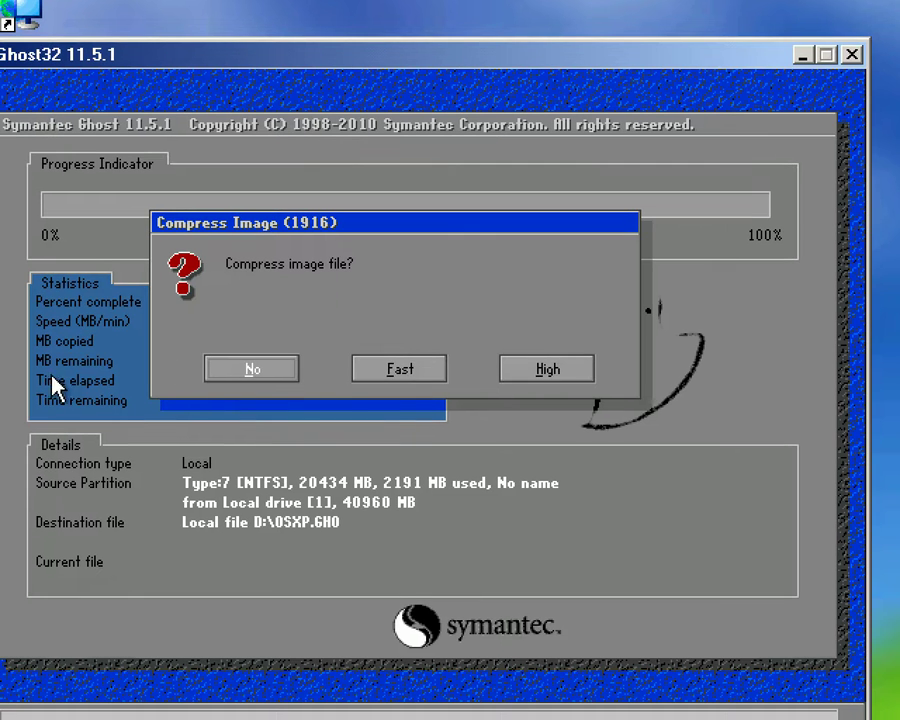
{"action": "left_click", "coordinate": [402, 376]}
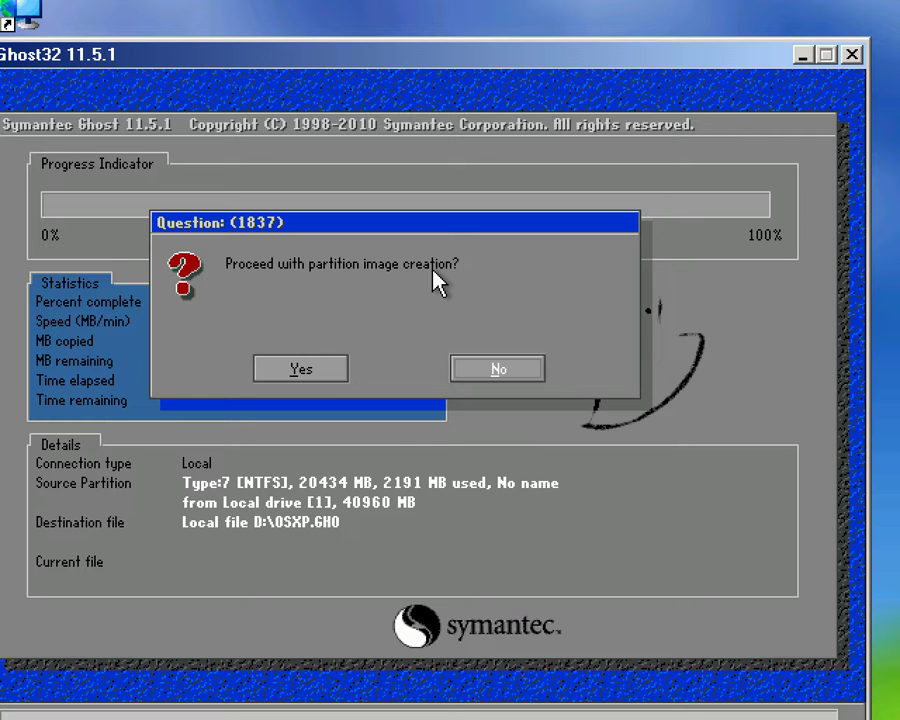
{"action": "left_click", "coordinate": [301, 370]}
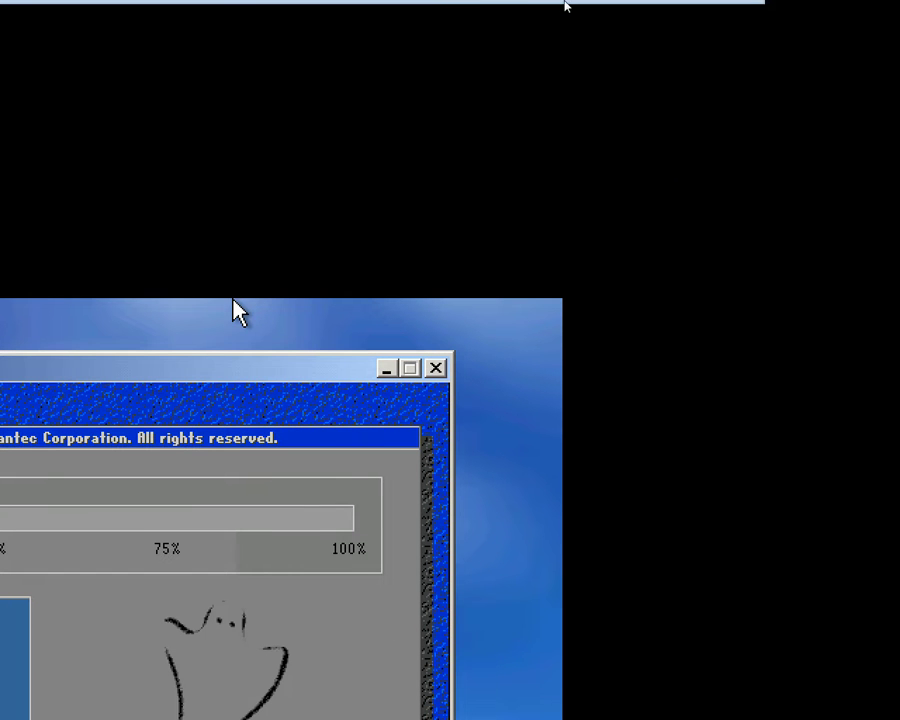
Step: Leave the virtual machine, reset the screen magnification to 100% and show the host desktop
{"action": "mouse_move", "coordinate": [566, 6]}
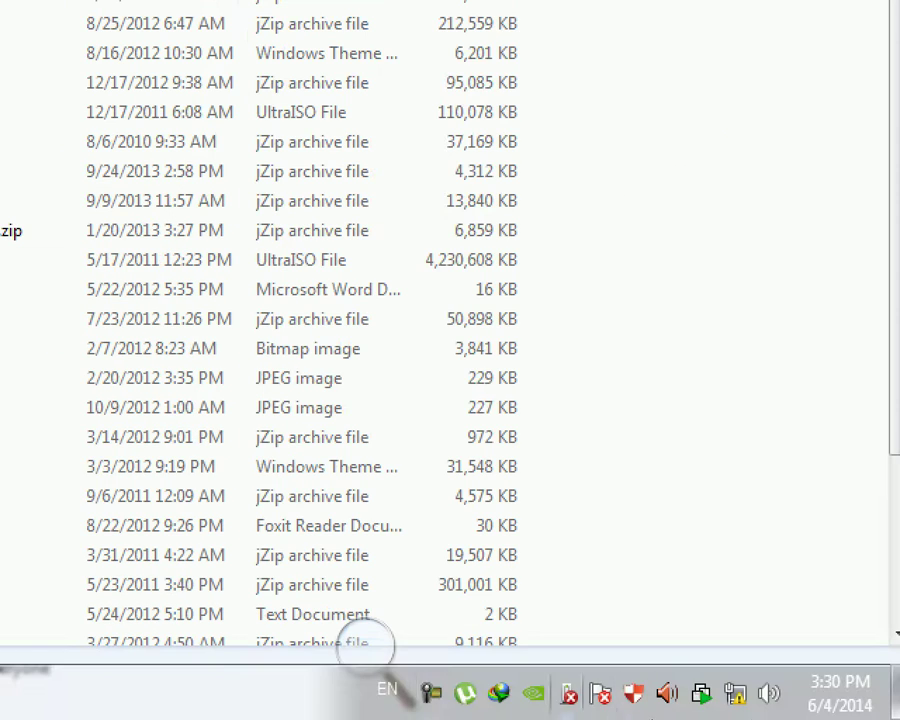
{"action": "left_click", "coordinate": [375, 655]}
{"action": "key", "text": "super+minus"}
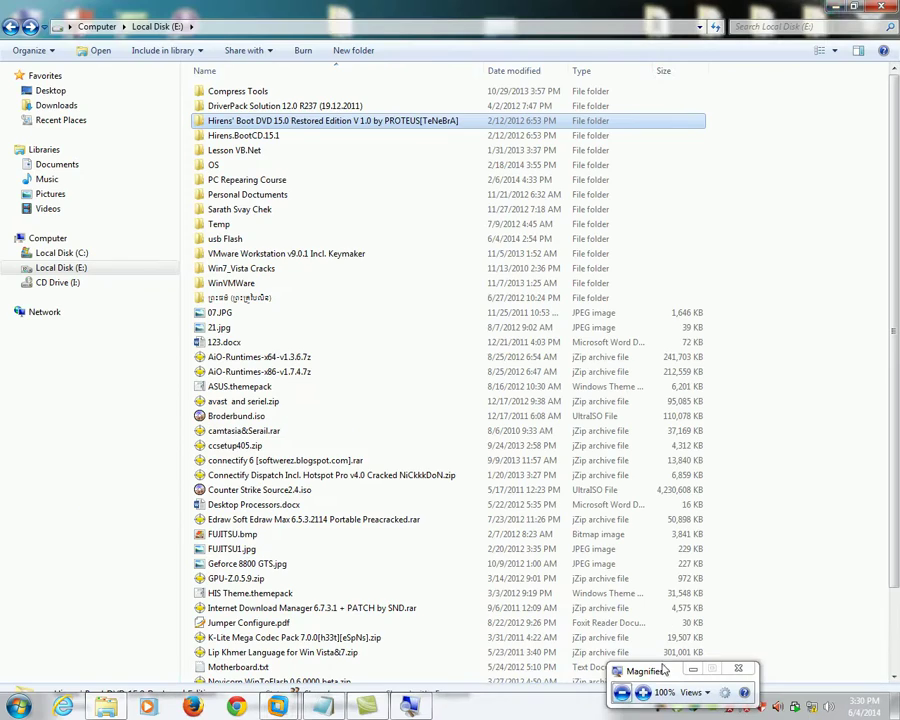
{"action": "key", "text": "super+d"}
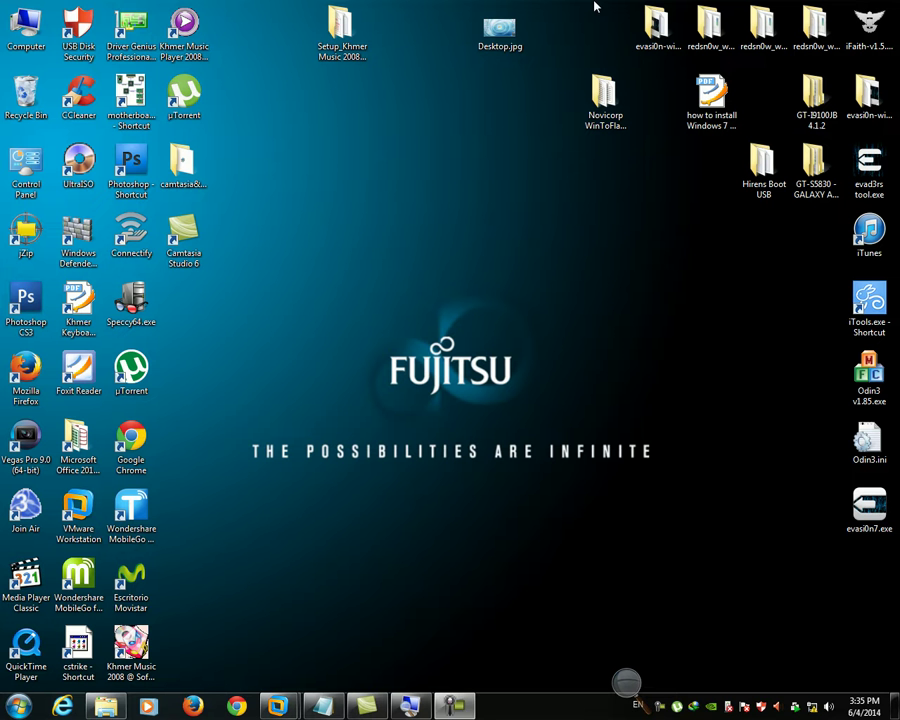
Step: Switch back to the Windows XP virtual machine in VMware Workstation and magnify the screen to 200%
{"action": "mouse_move", "coordinate": [277, 706]}
{"action": "left_click", "coordinate": [356, 590]}
{"action": "left_click", "coordinate": [630, 690]}
{"action": "left_click", "coordinate": [645, 691]}
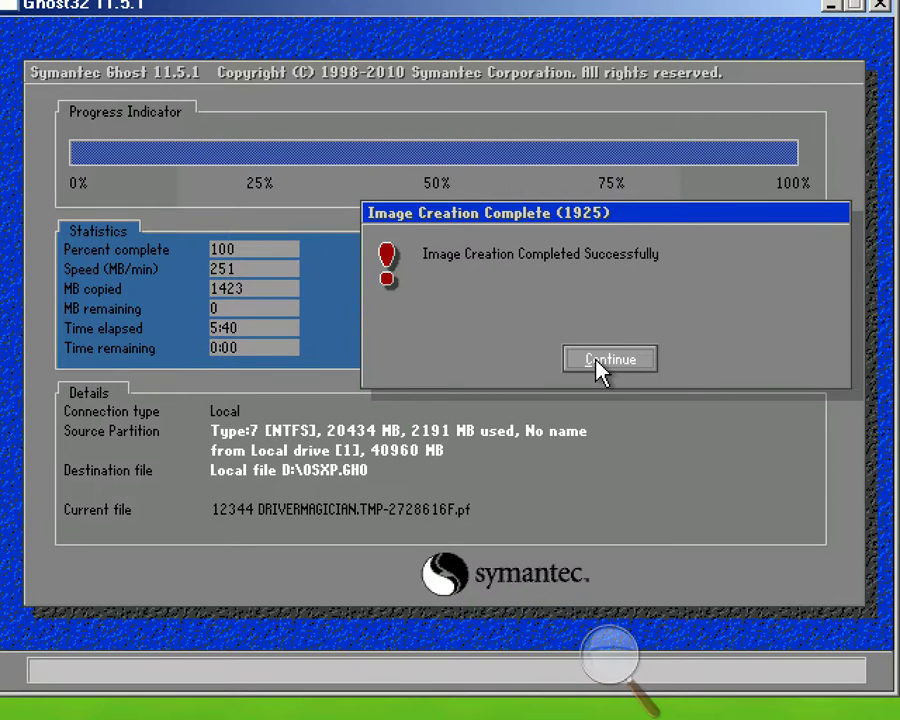
Step: Dismiss the image creation completion message and quit Symantec Ghost
{"action": "left_click", "coordinate": [598, 362]}
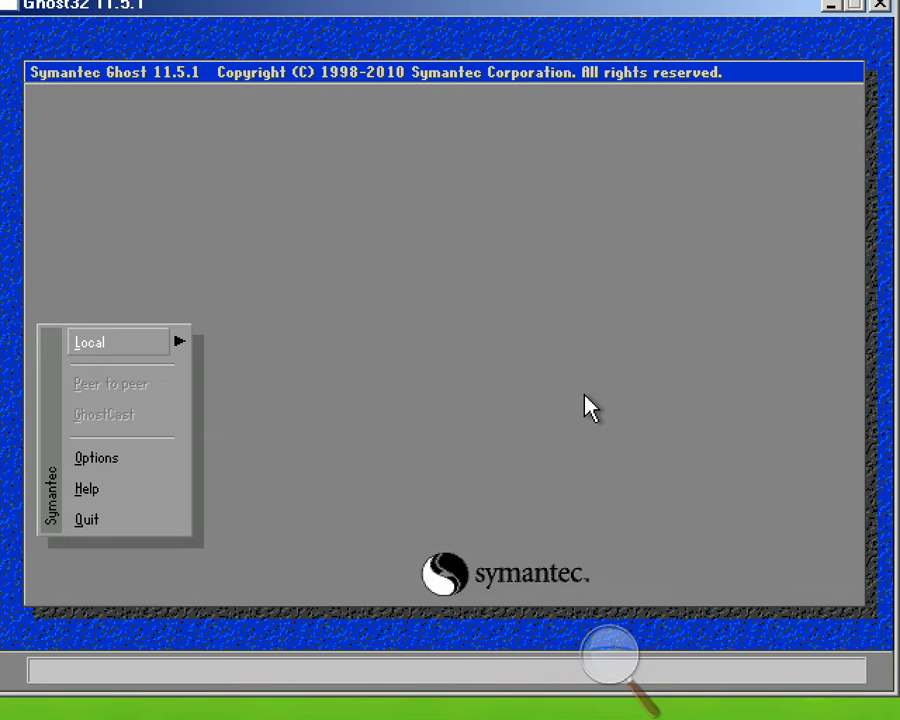
{"action": "left_click", "coordinate": [90, 524]}
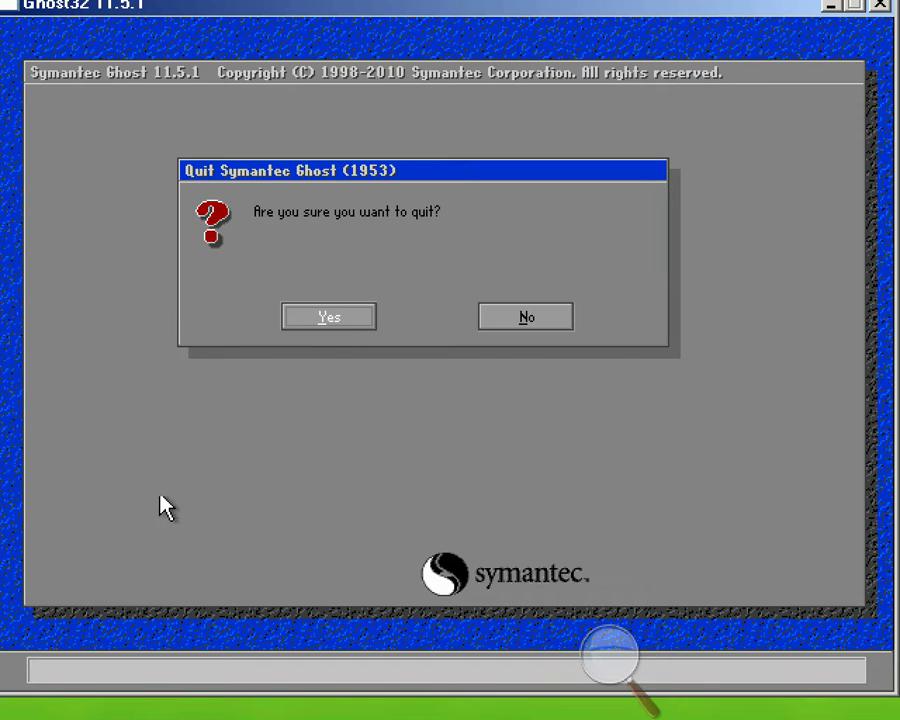
{"action": "left_click", "coordinate": [326, 318]}
{"action": "left_click", "coordinate": [324, 326]}
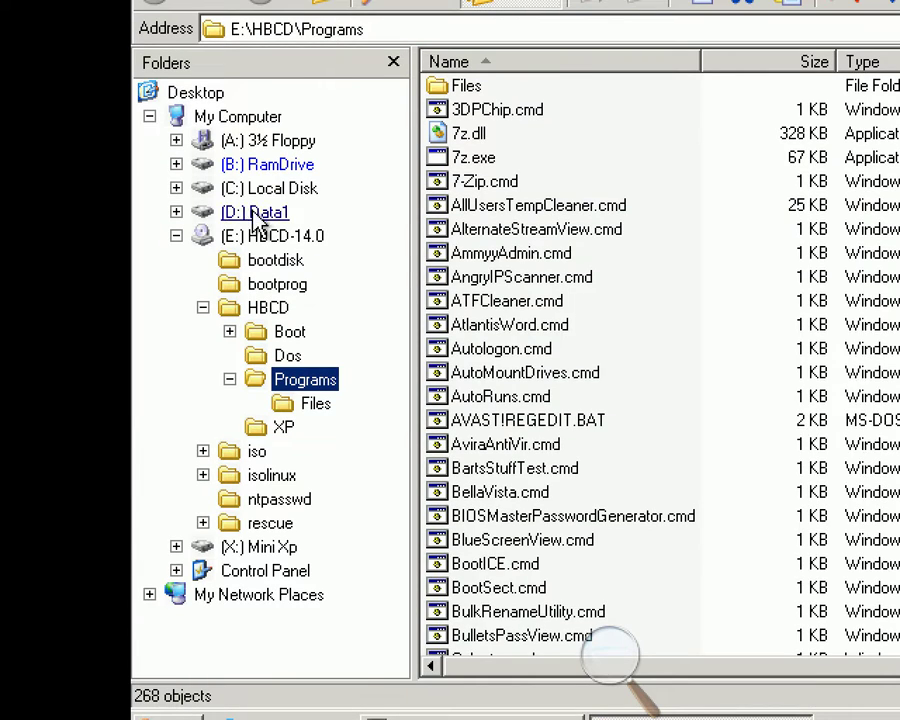
Step: Open the D: Data1 drive and check the type, date and size of the OSXP.GHO image file
{"action": "left_click", "coordinate": [253, 213]}
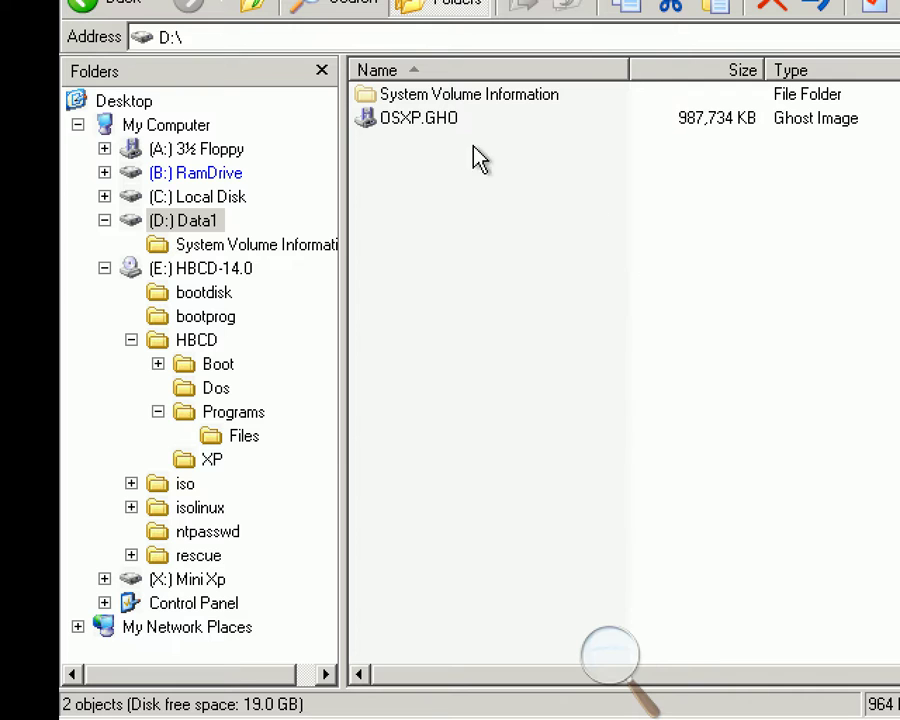
{"action": "left_click", "coordinate": [453, 120]}
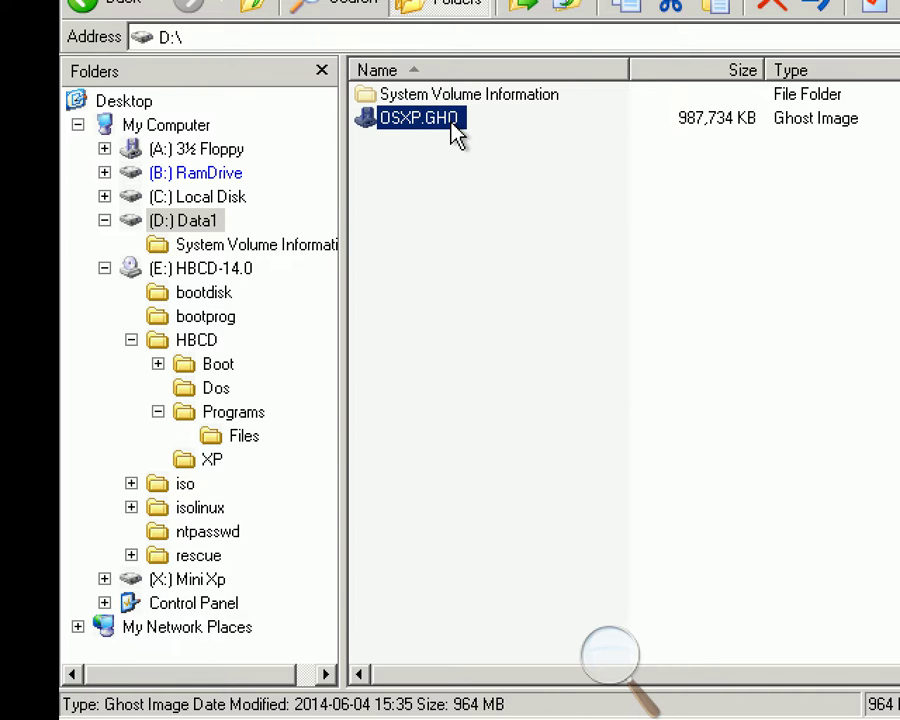
{"action": "left_click", "coordinate": [500, 296]}
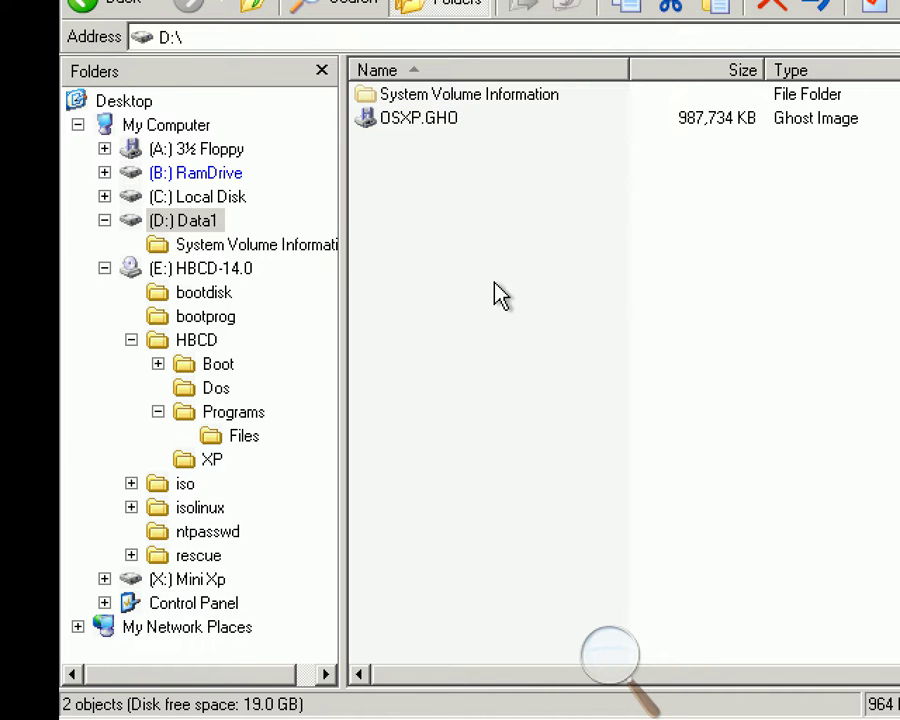
{"action": "left_click", "coordinate": [447, 134]}
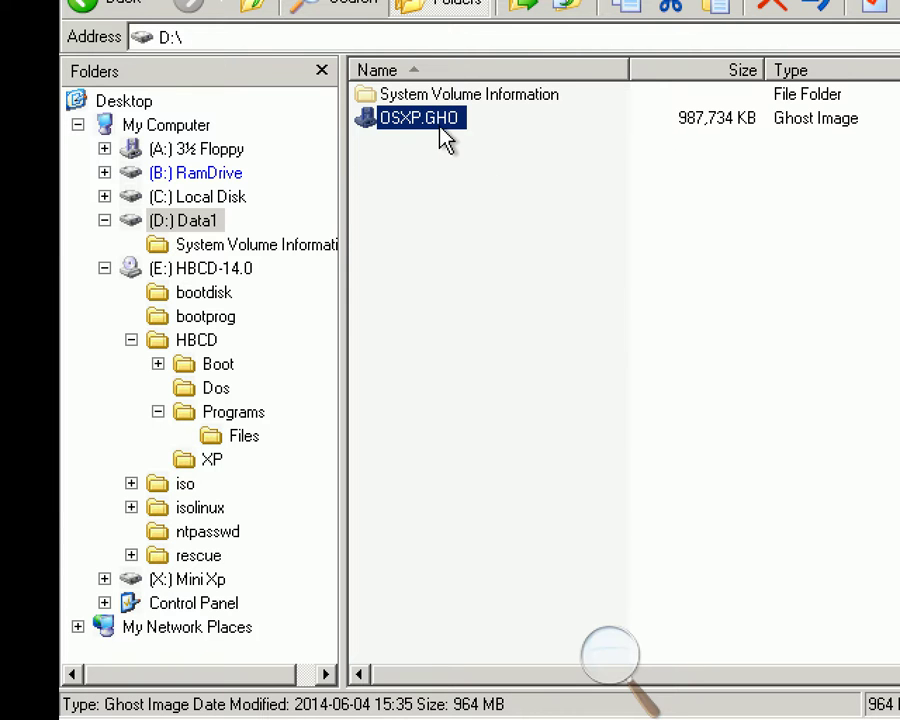
{"action": "mouse_move", "coordinate": [442, 128]}
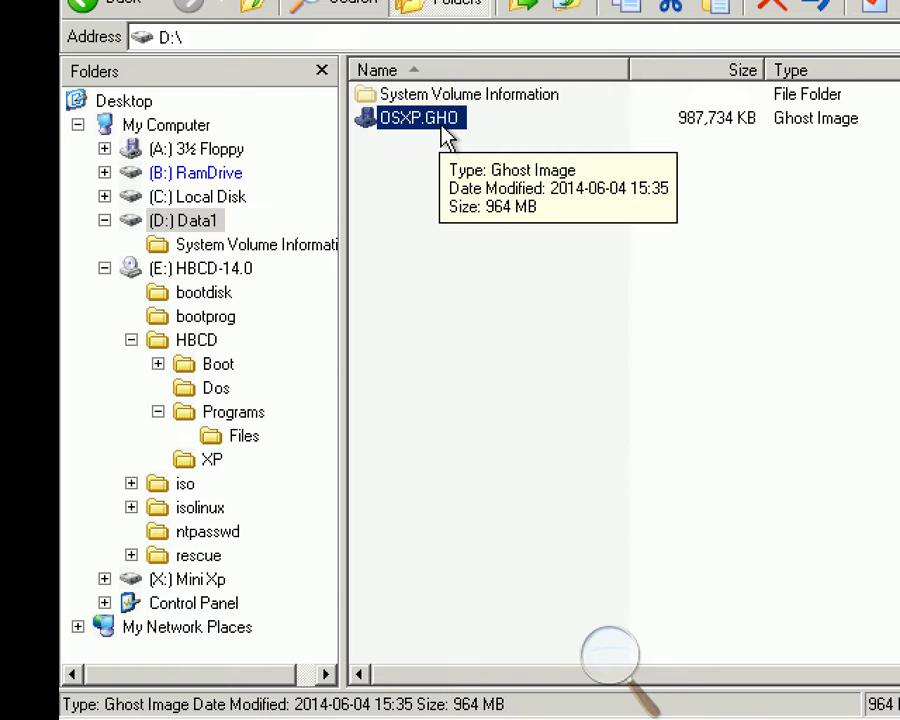
{"action": "left_click", "coordinate": [757, 283]}
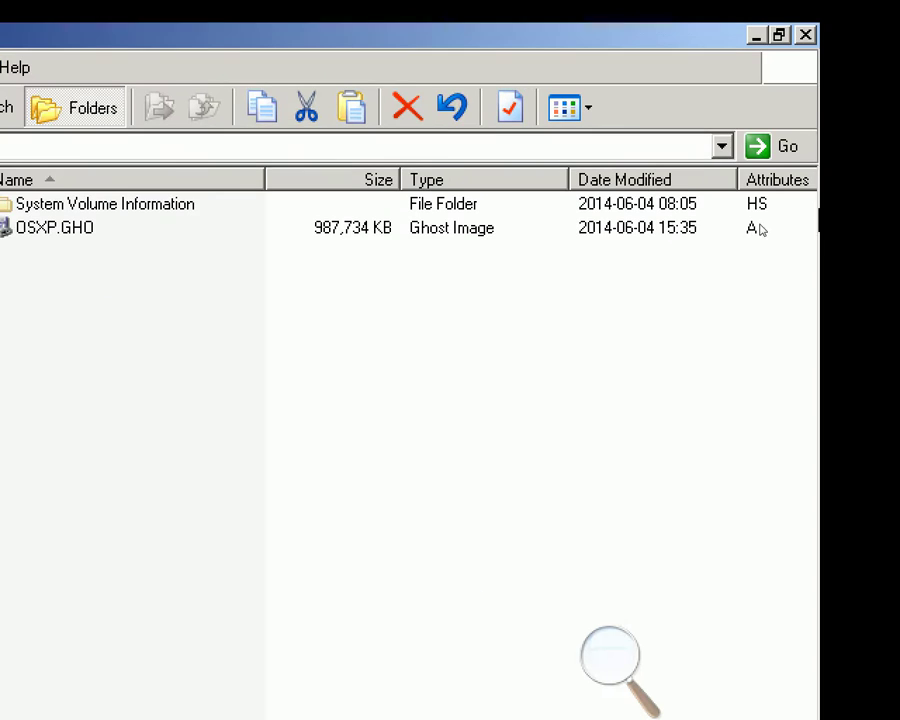
Step: Close the D: drive window and the Hiren's BootCD 15 Program Launcher, refreshing the desktop in between
{"action": "left_click", "coordinate": [802, 42]}
{"action": "right_click", "coordinate": [555, 229]}
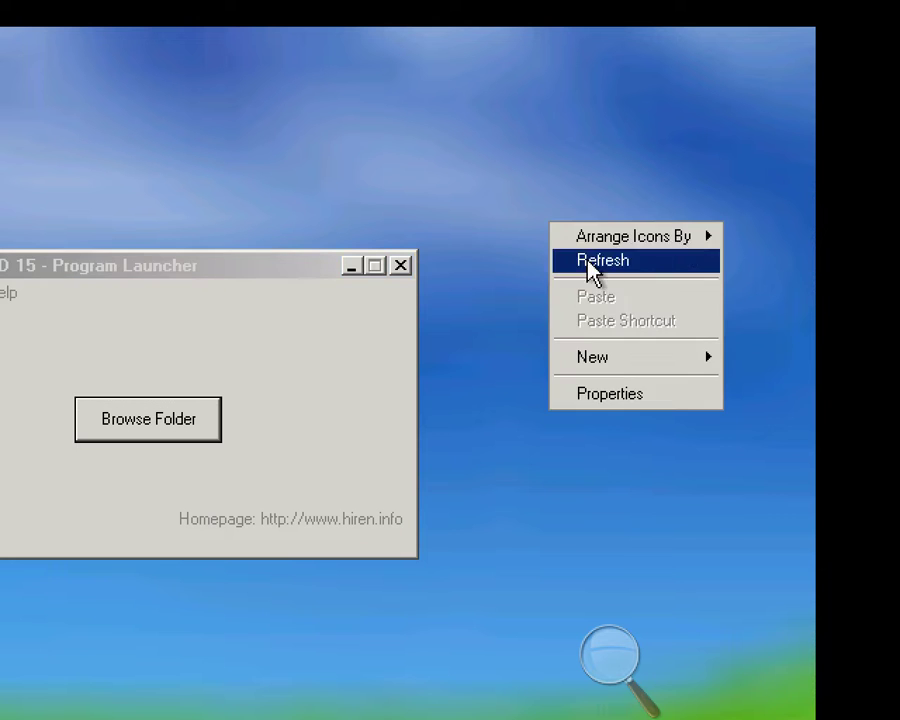
{"action": "left_click", "coordinate": [600, 260]}
{"action": "left_click_drag", "start_coordinate": [197, 270], "coordinate": [489, 176]}
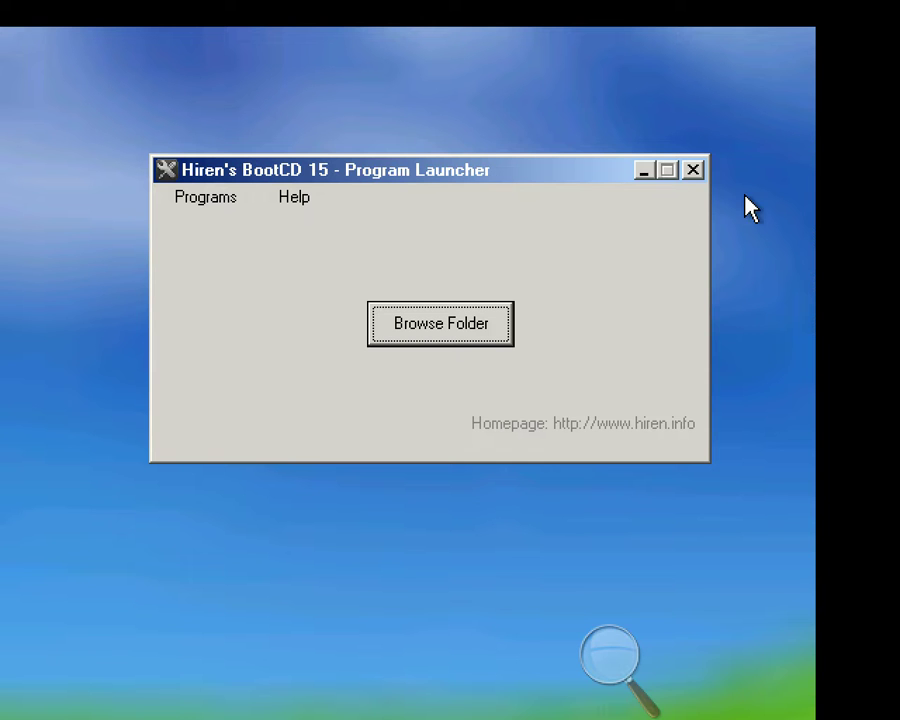
{"action": "left_click", "coordinate": [699, 173]}
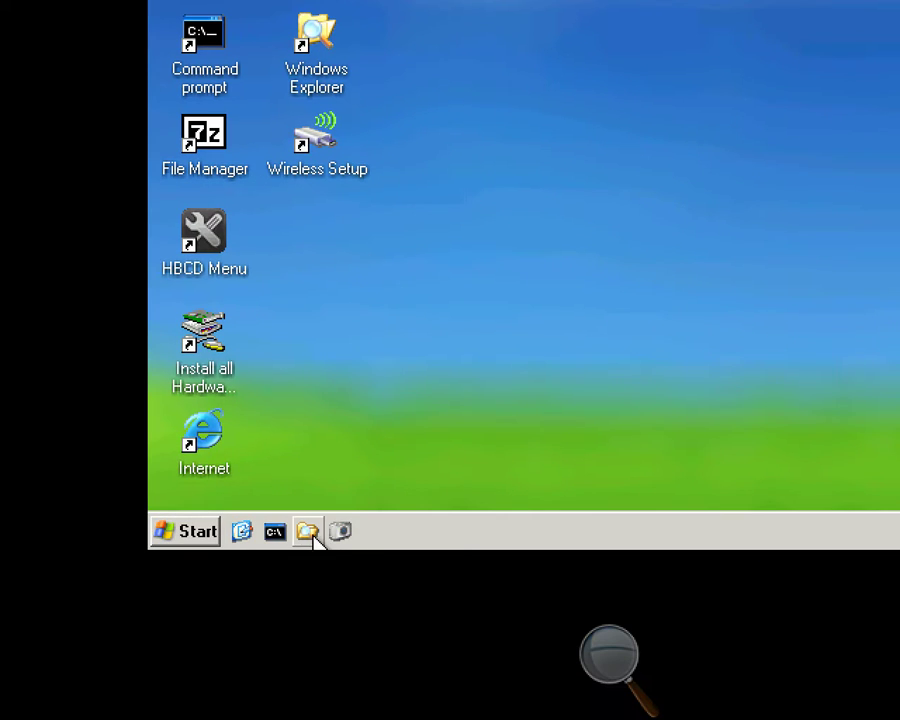
Step: Review the drives and their free space in the file explorer and close it
{"action": "left_click", "coordinate": [310, 532]}
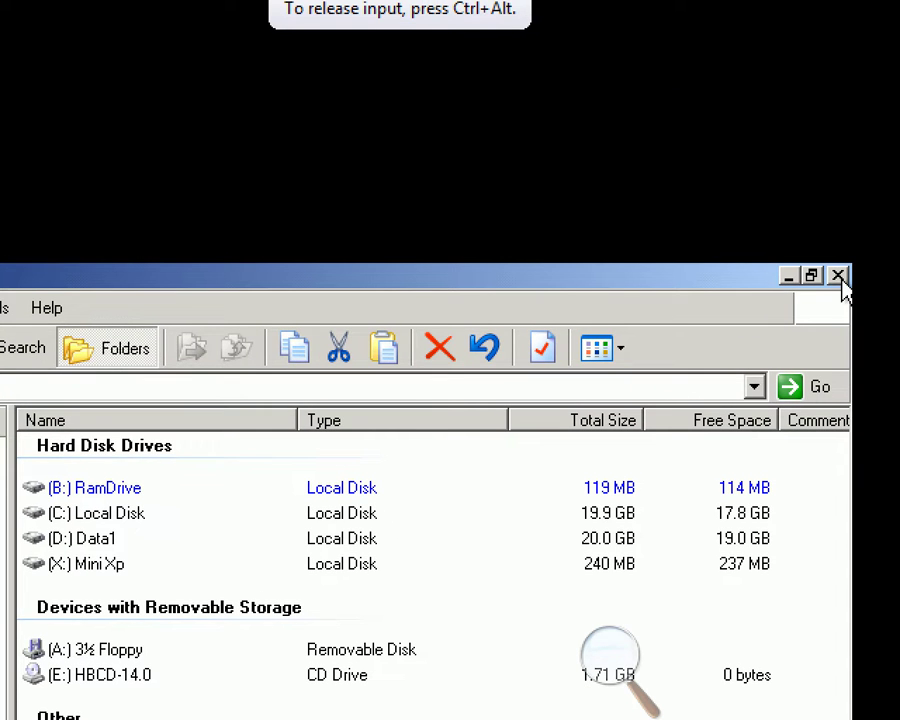
{"action": "left_click", "coordinate": [866, 207]}
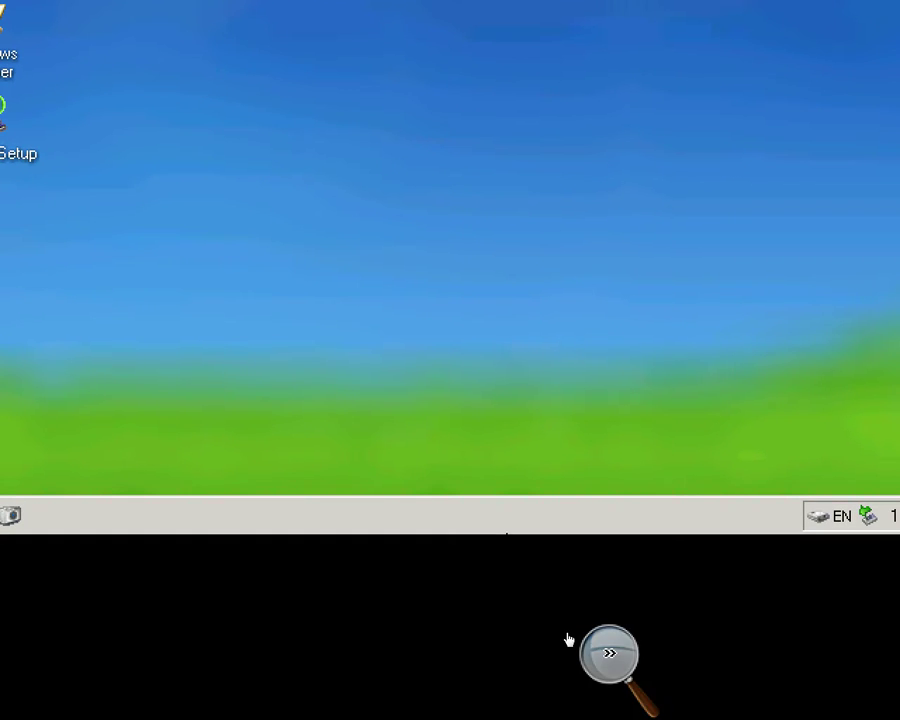
Step: Reset the screen magnification to 100% and reveal the virtual machine's full-screen toolbar
{"action": "left_click", "coordinate": [574, 632]}
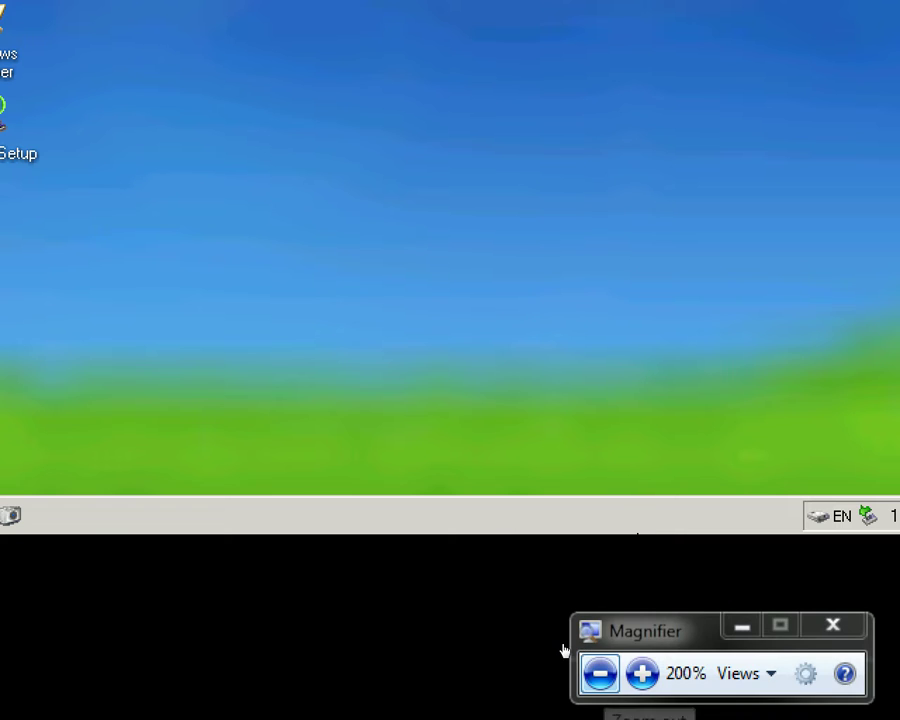
{"action": "left_click", "coordinate": [600, 673]}
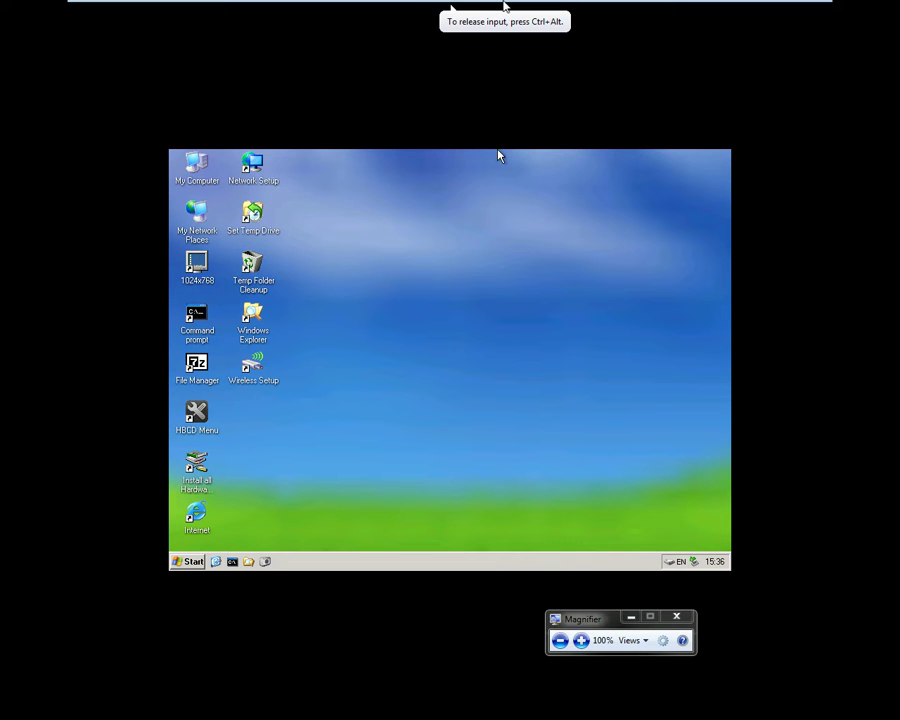
{"action": "mouse_move", "coordinate": [504, 4]}
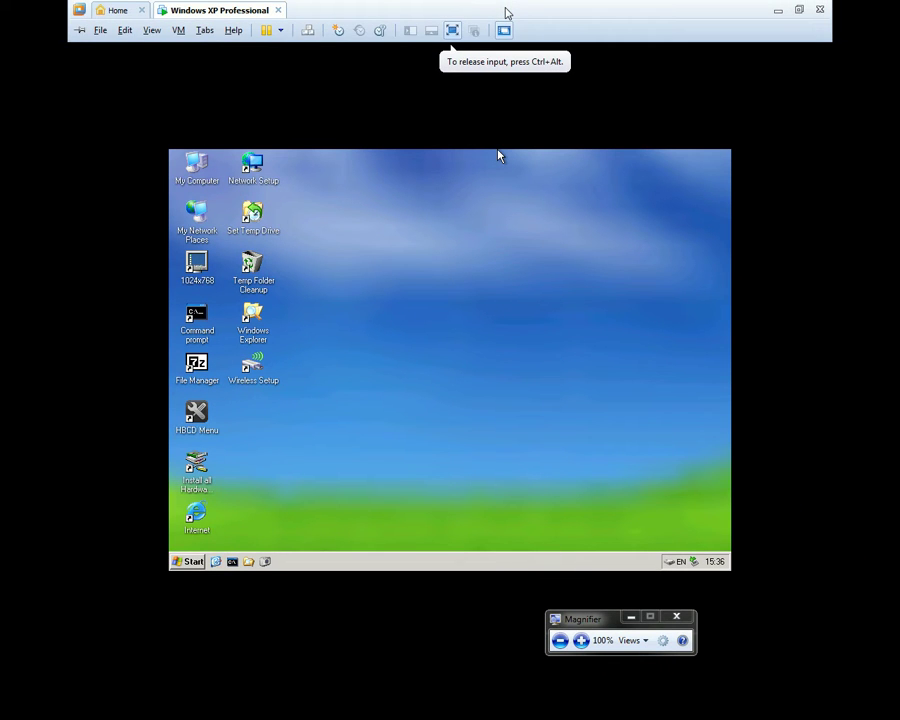